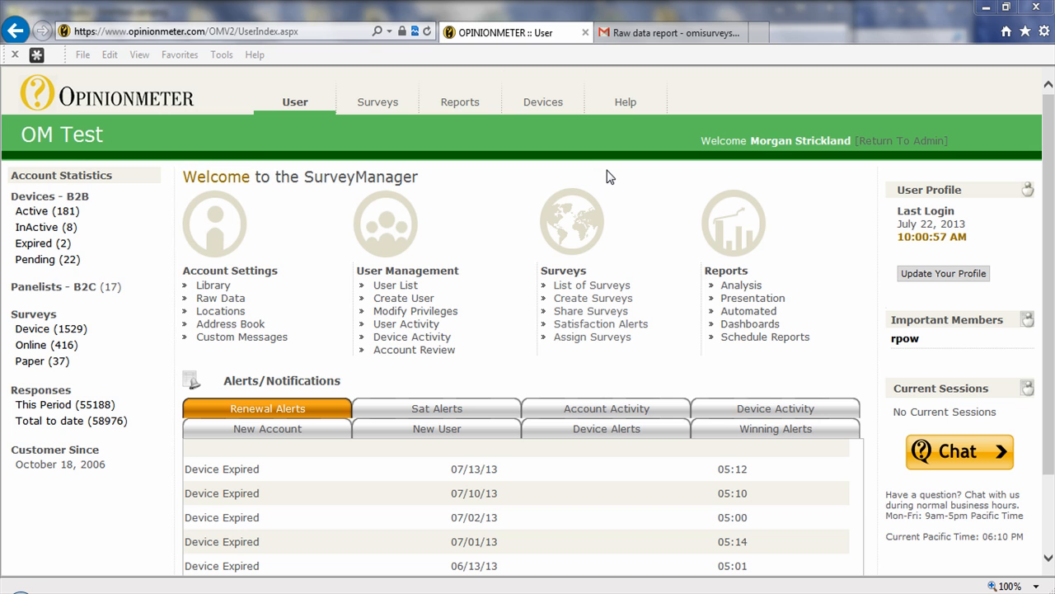
# Step: View the existing scheduled raw data exports in Reports and start creating a new scheduled export
pyautogui.click(465, 105)
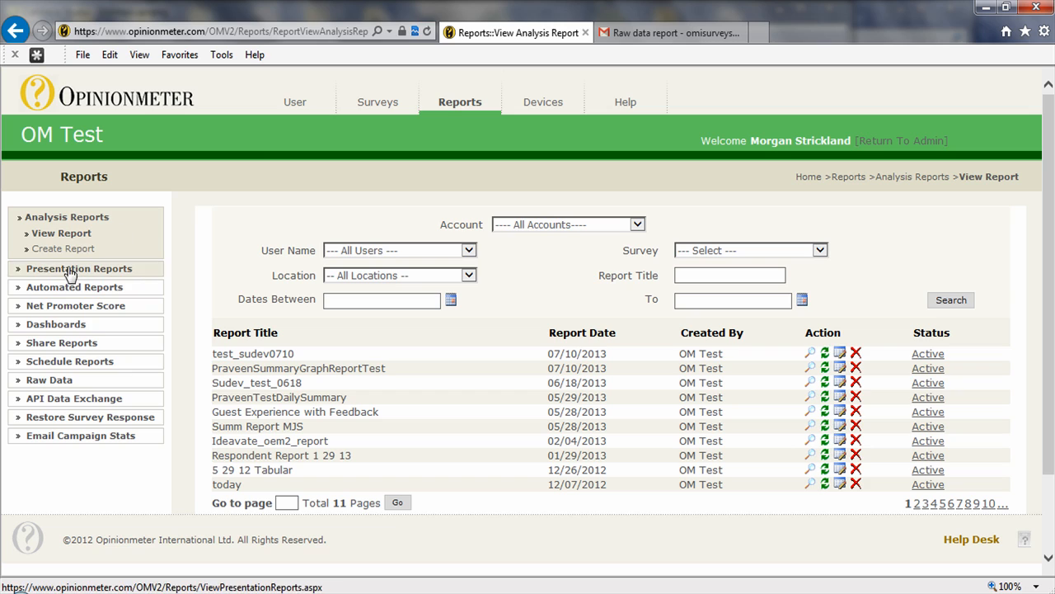
pyautogui.click(92, 383)
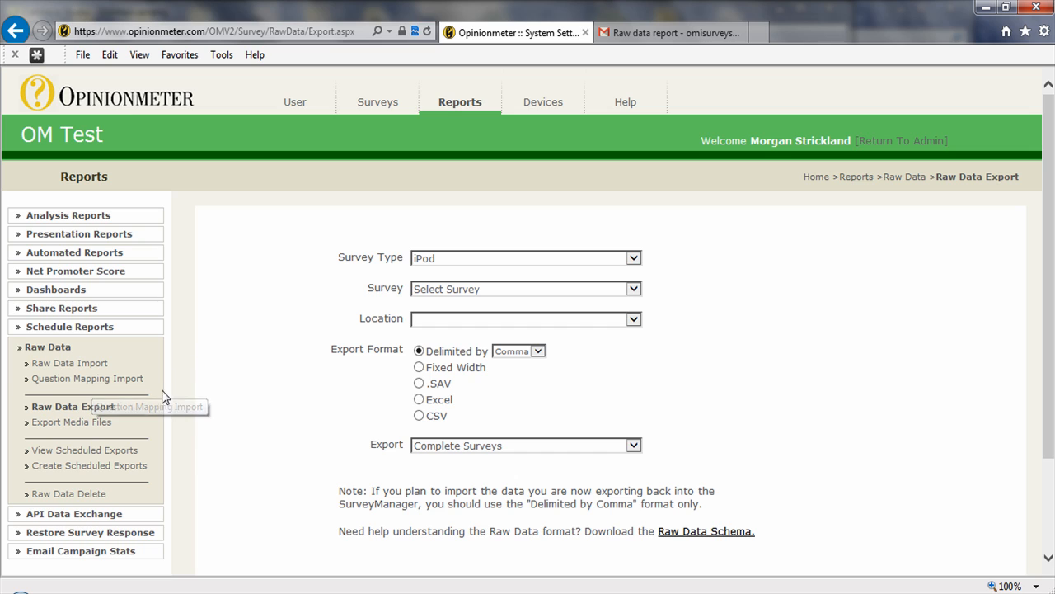
pyautogui.click(116, 456)
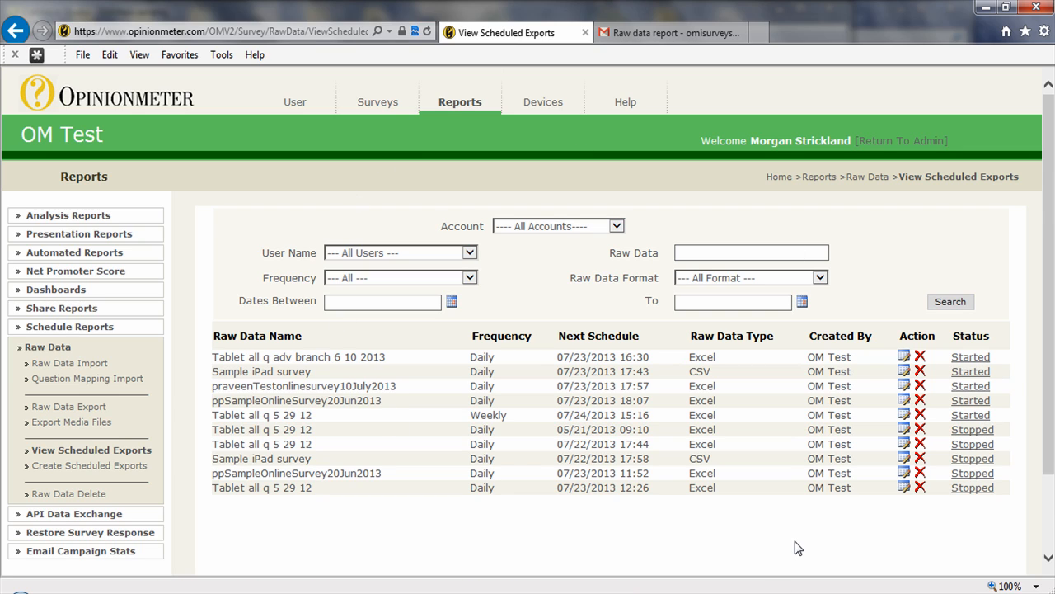
pyautogui.click(125, 473)
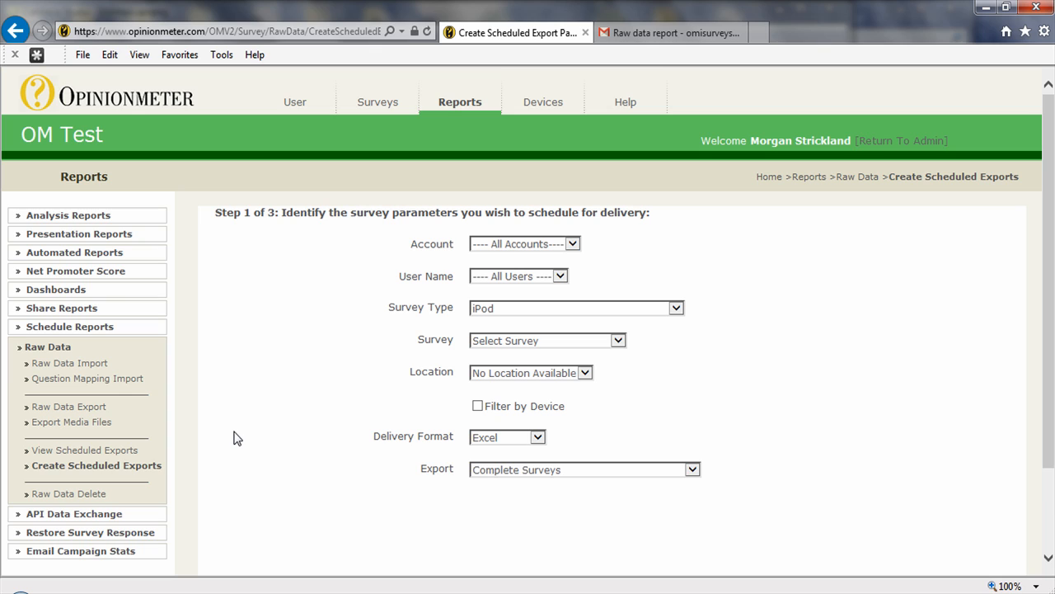
# Step: Set the scheduled export's account to OM Test and its user name to rpow
pyautogui.click(567, 248)
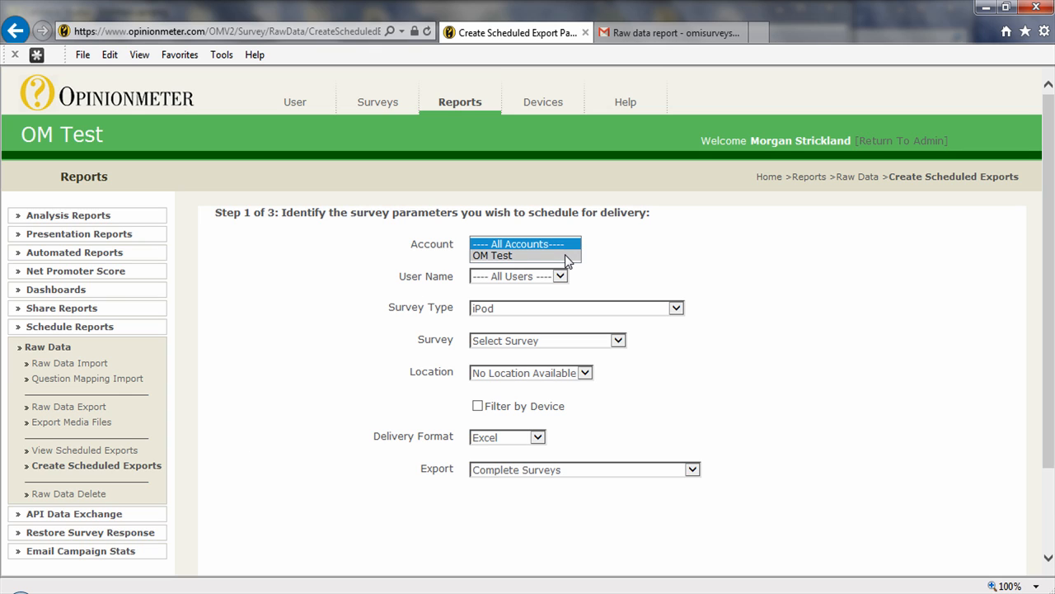
pyautogui.click(567, 258)
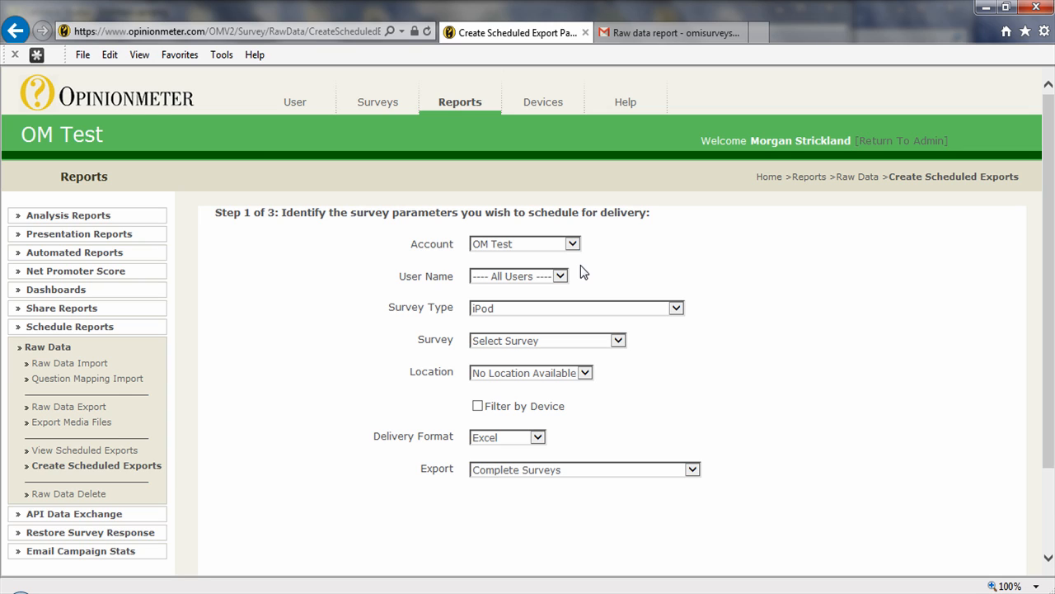
pyautogui.click(560, 276)
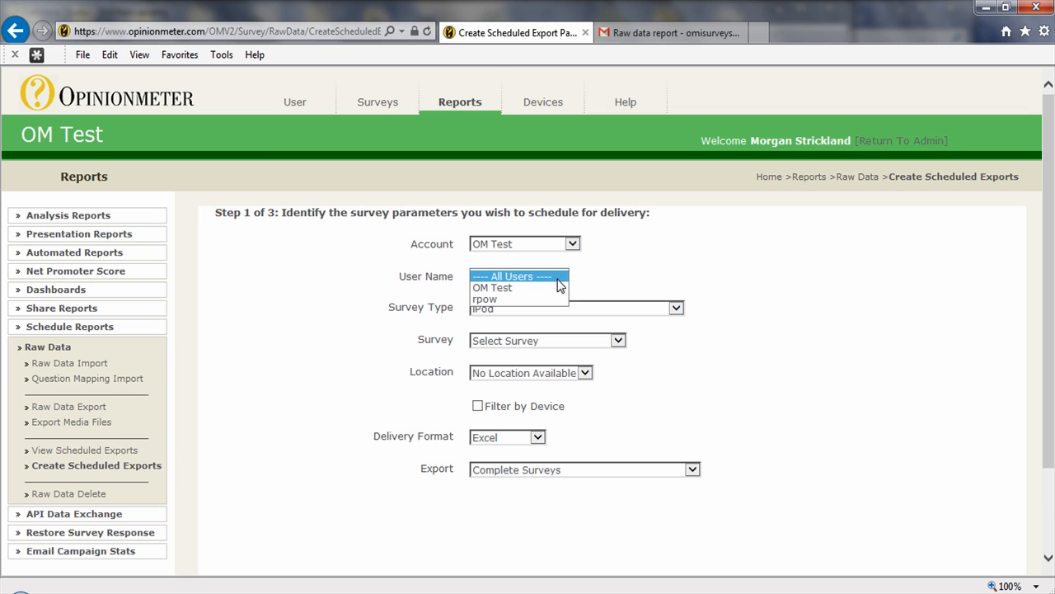
pyautogui.click(540, 298)
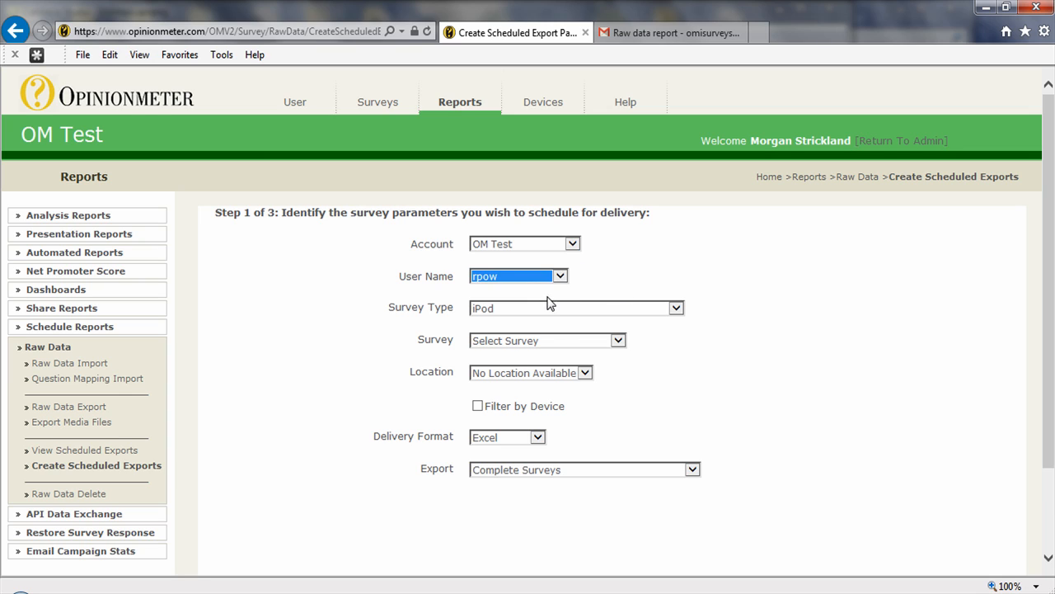
# Step: Choose the Tablet survey type and the Sample iPad survey, covering All Locations
pyautogui.click(656, 313)
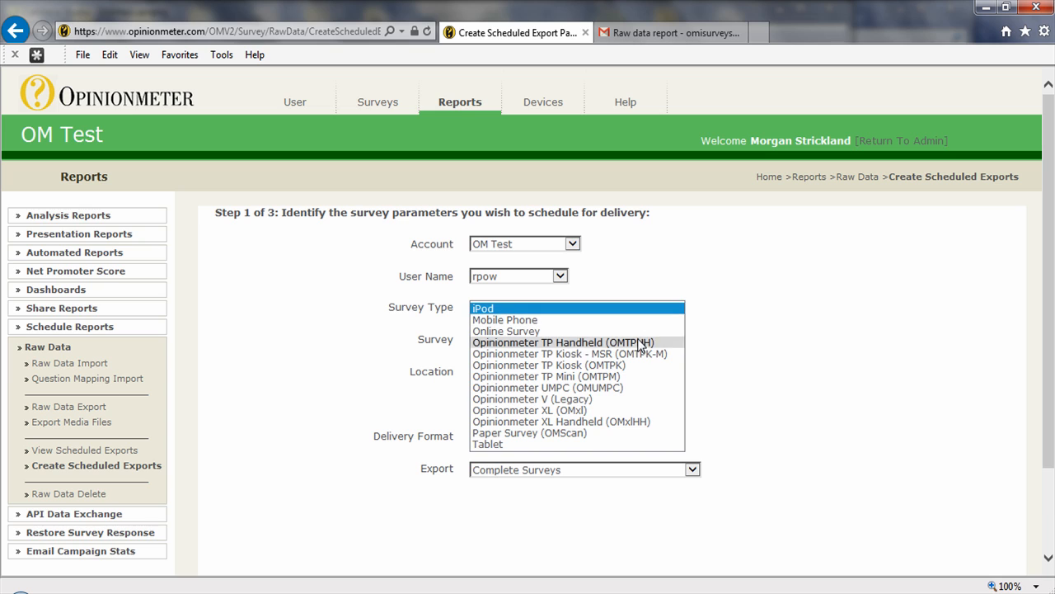
pyautogui.click(591, 446)
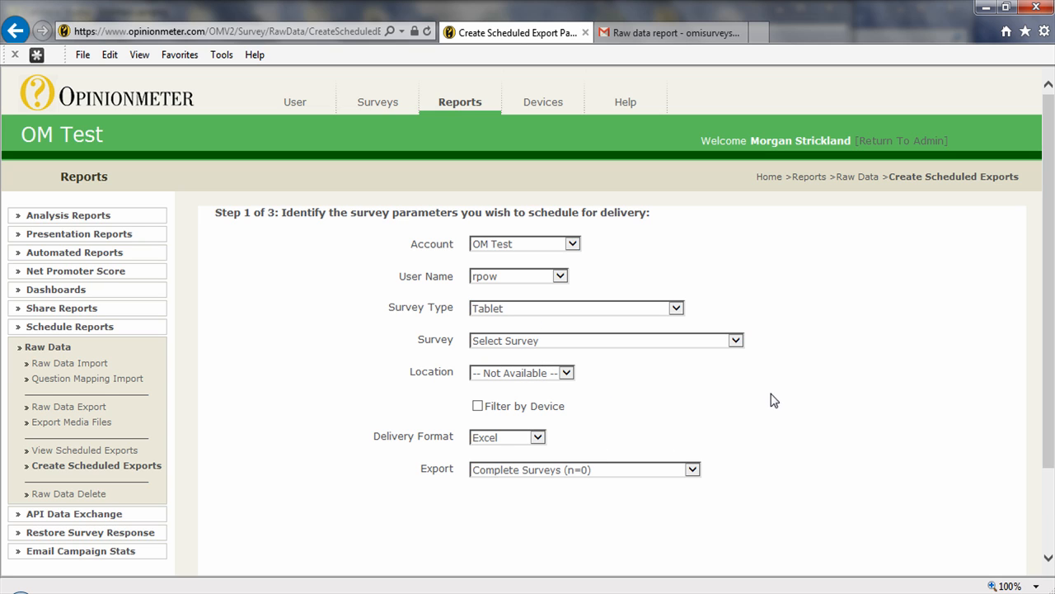
pyautogui.click(735, 341)
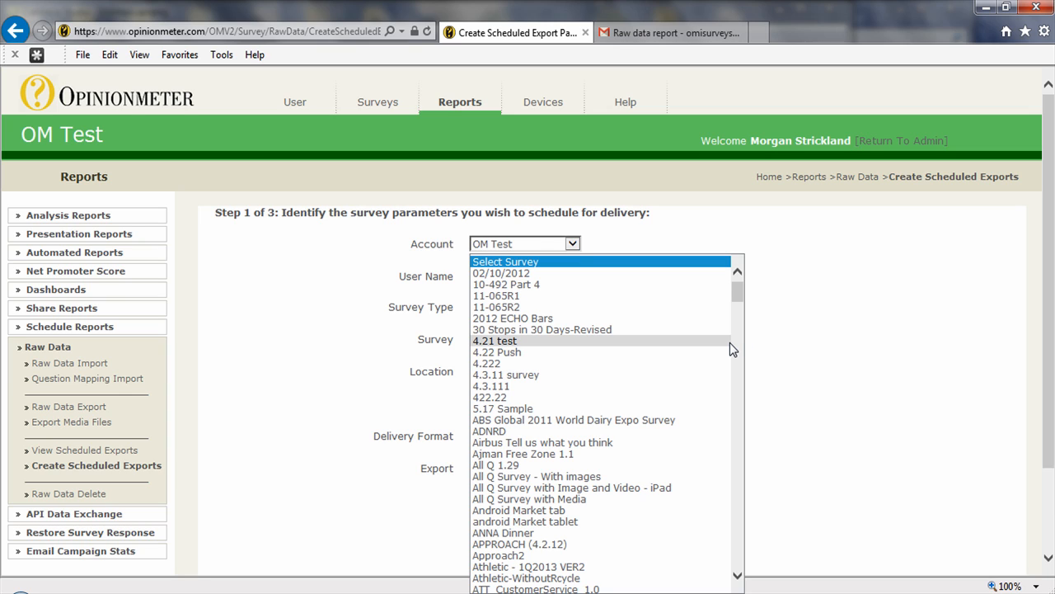
pyautogui.press('s')
pyautogui.press('Return')
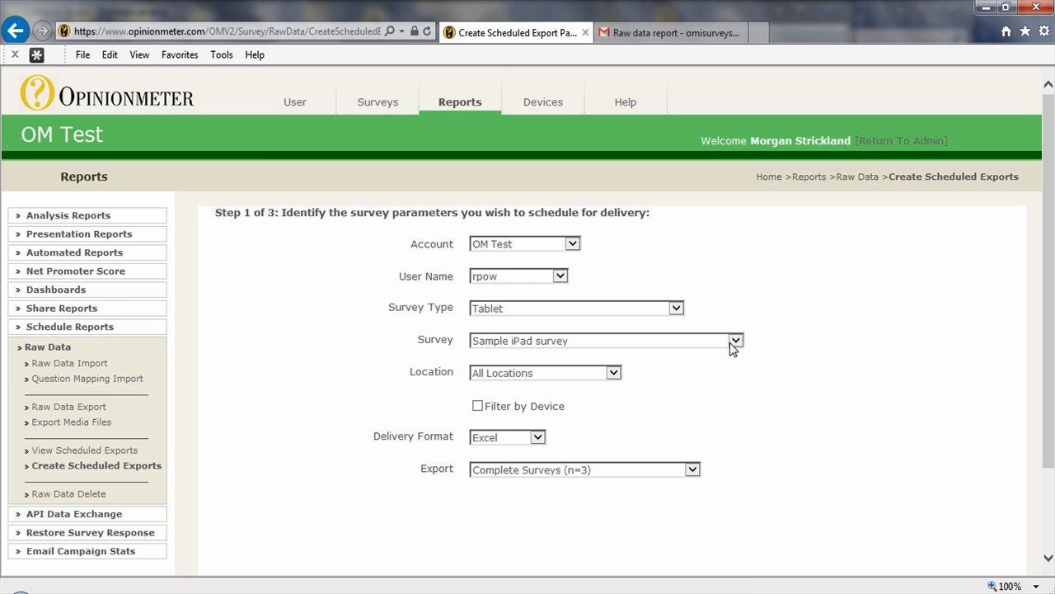
pyautogui.click(613, 374)
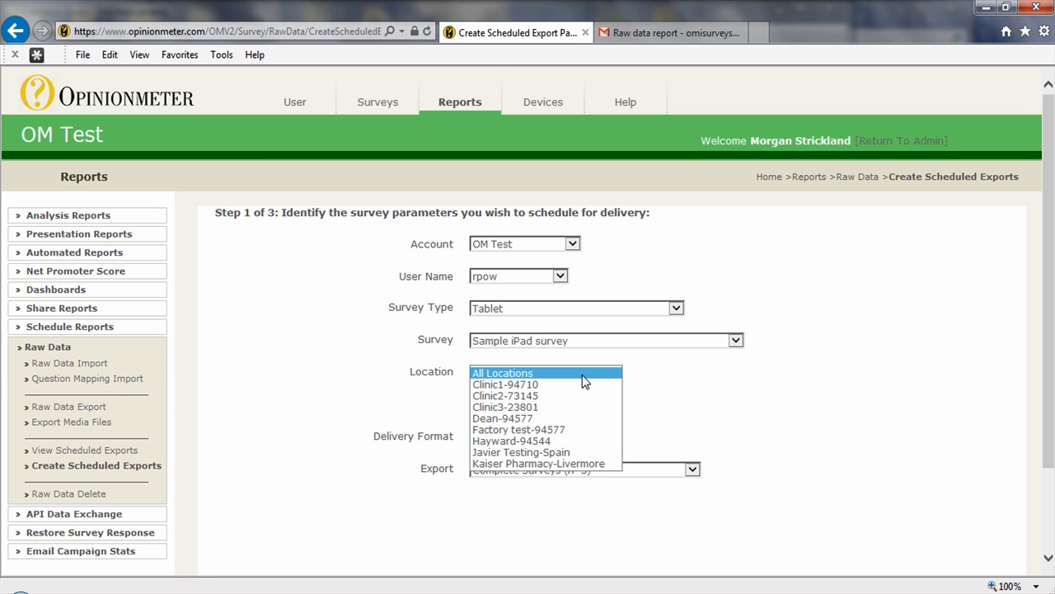
pyautogui.click(584, 381)
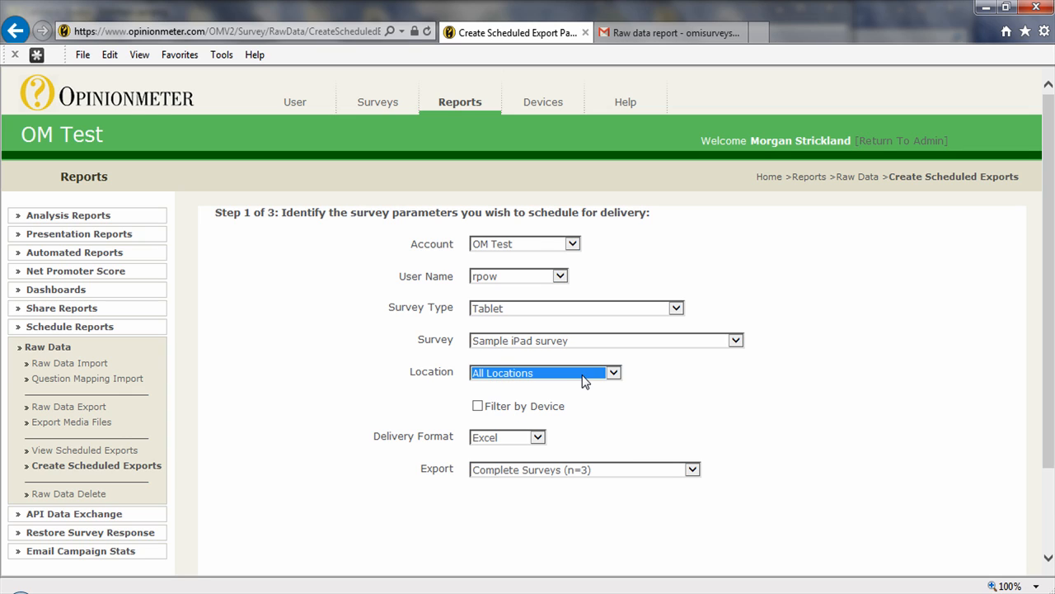
pyautogui.click(477, 407)
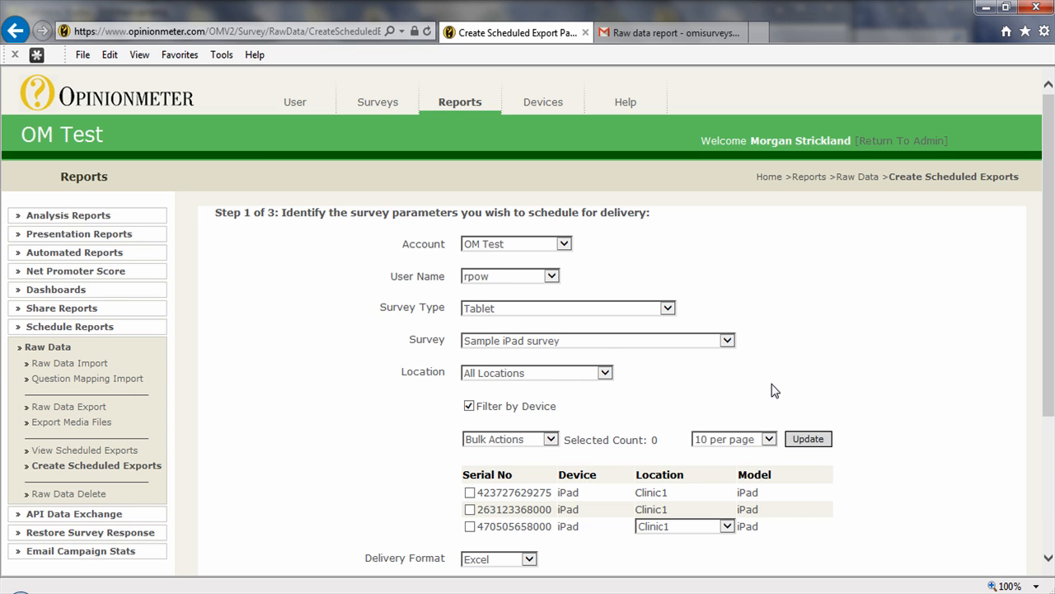
pyautogui.click(470, 493)
pyautogui.click(718, 526)
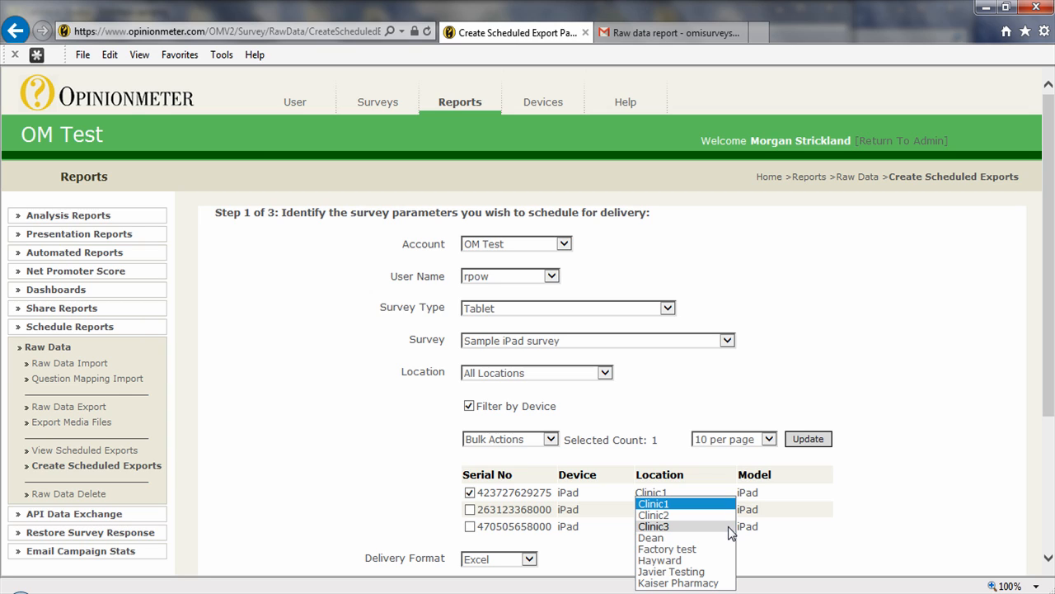
pyautogui.click(602, 537)
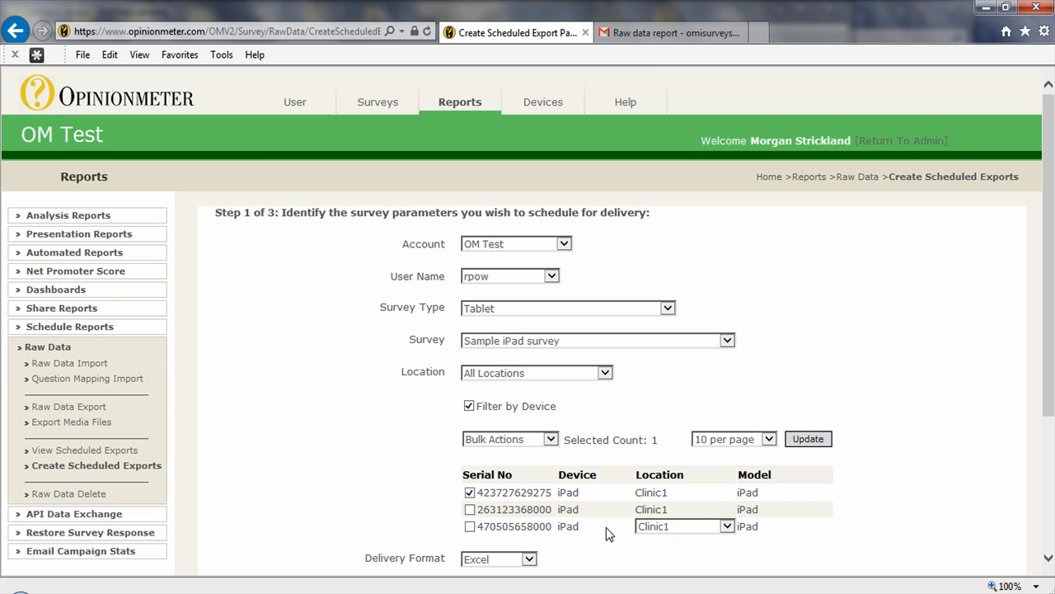
pyautogui.click(665, 534)
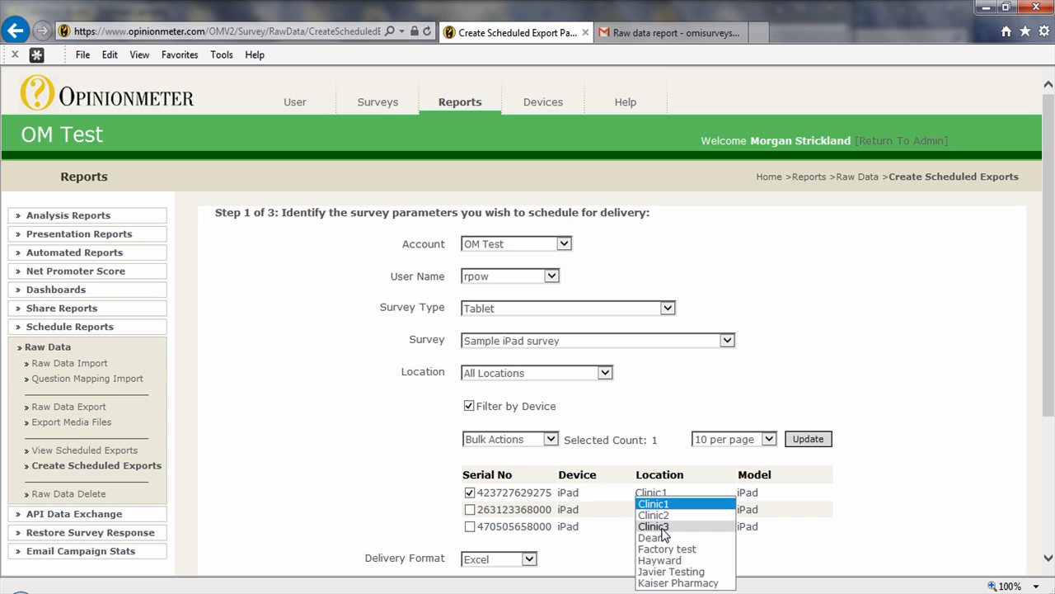
pyautogui.click(656, 528)
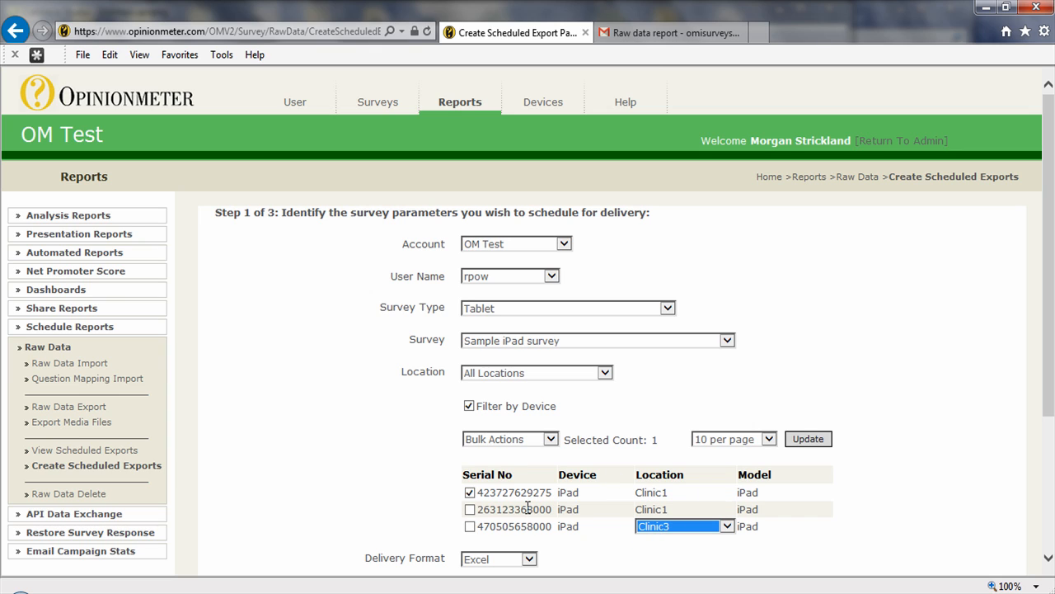
pyautogui.click(470, 493)
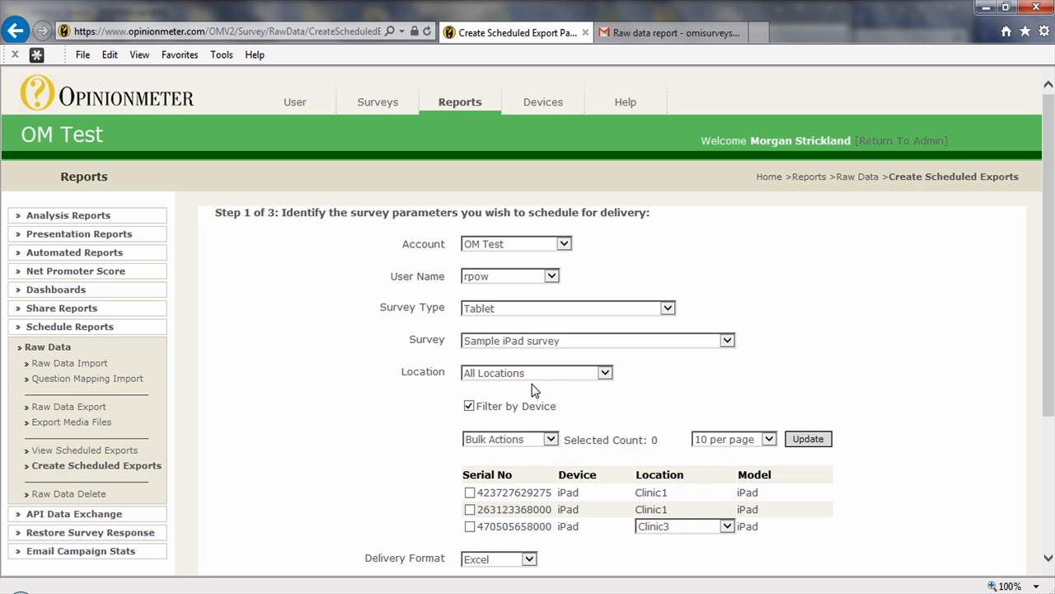
pyautogui.click(469, 407)
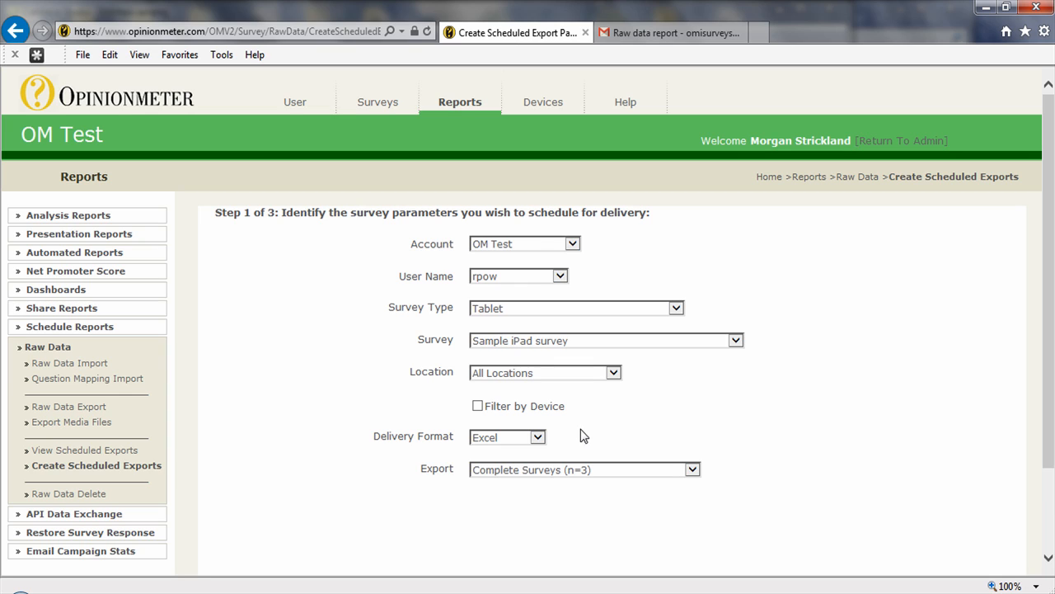
# Step: Set the delivery format to CSV with only Complete Surveys exported, and continue to the recipient step
pyautogui.click(537, 438)
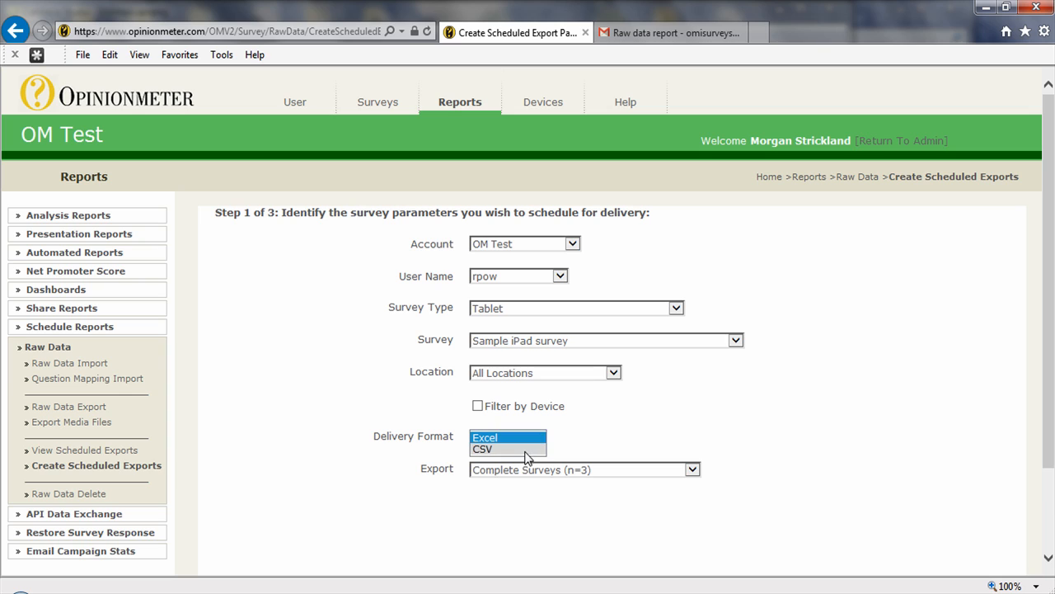
pyautogui.click(528, 450)
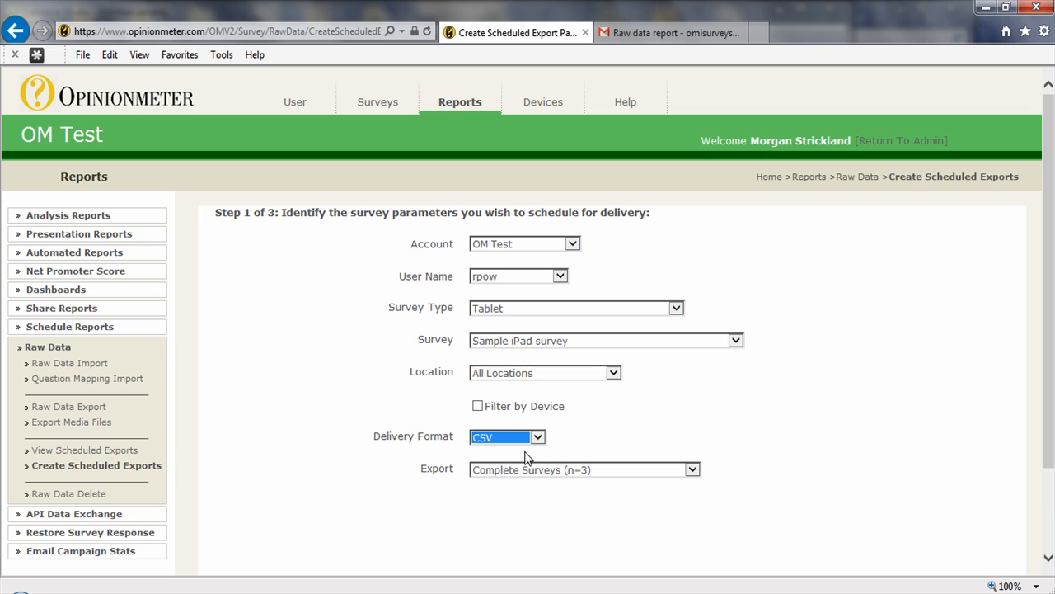
pyautogui.click(693, 470)
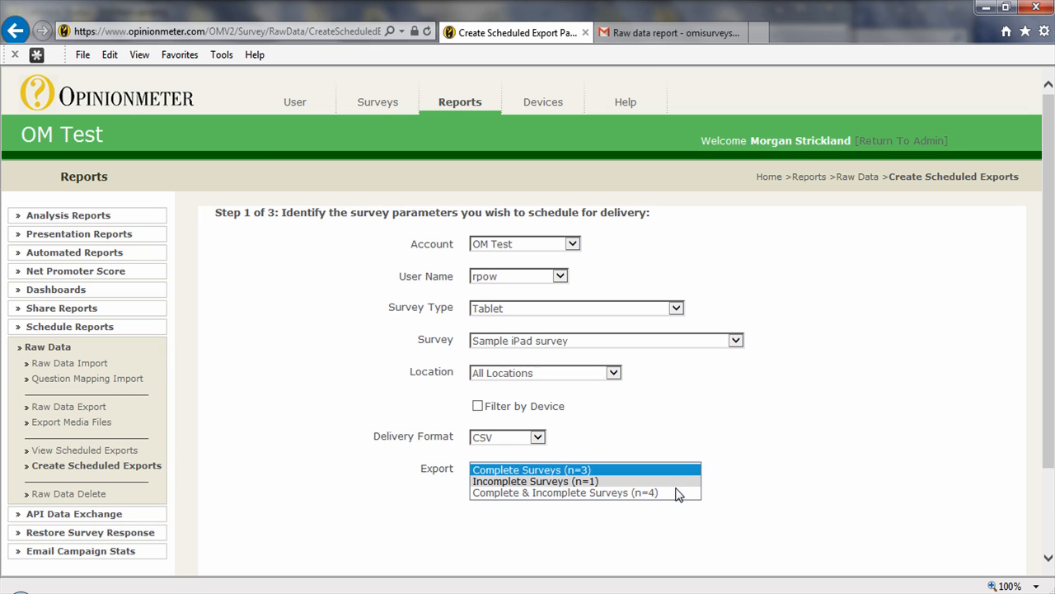
pyautogui.click(681, 469)
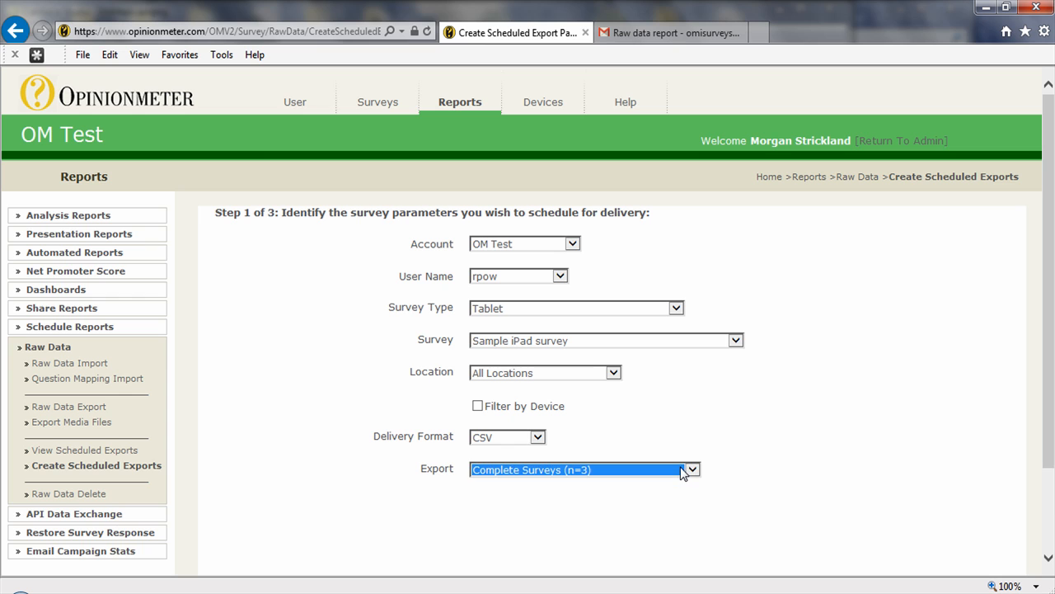
pyautogui.click(793, 494)
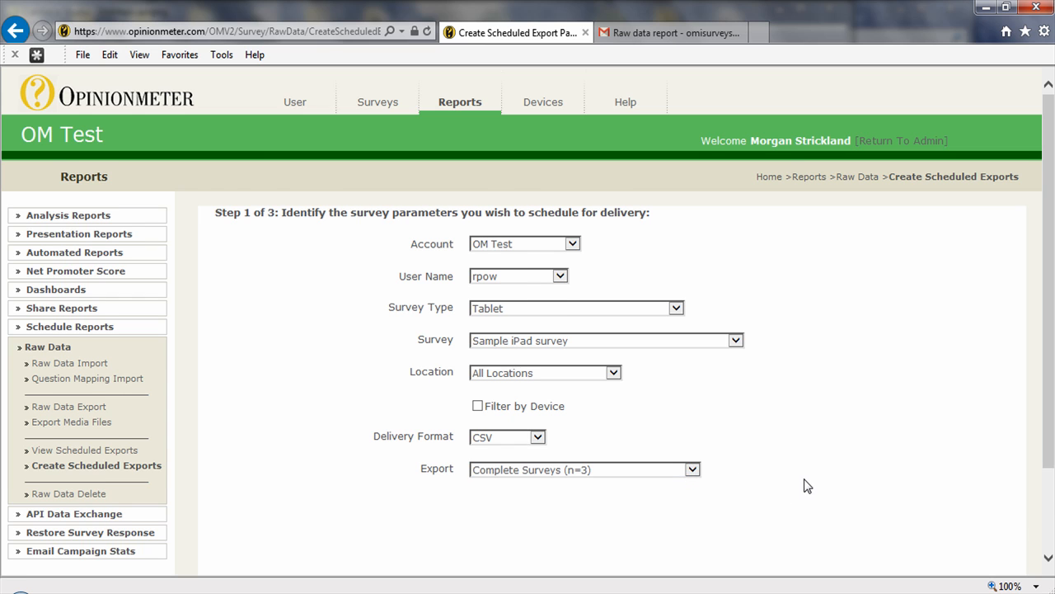
pyautogui.scroll(-1, 806, 487)
pyautogui.click(995, 536)
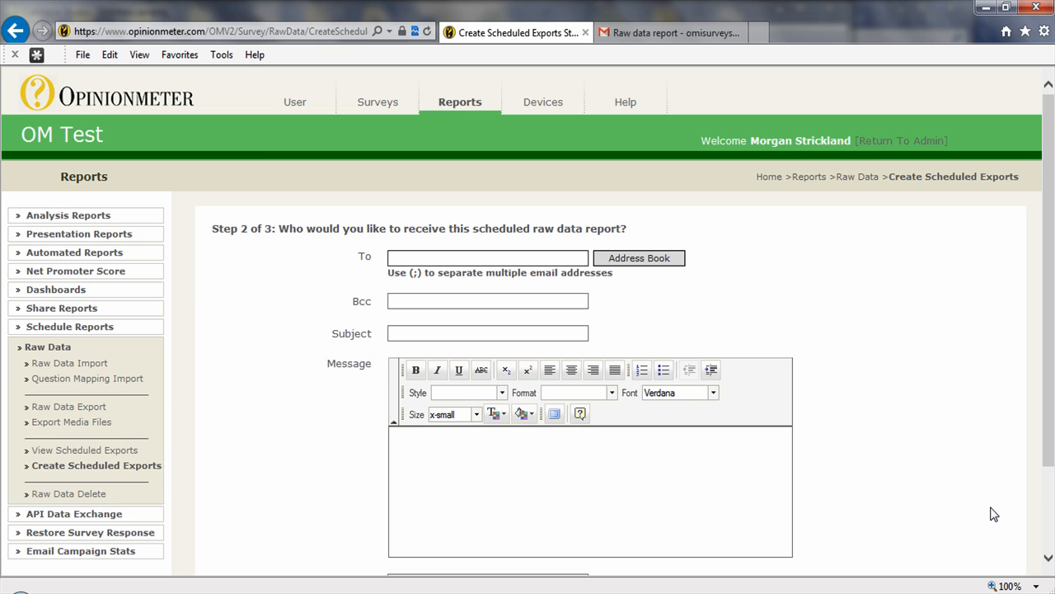
# Step: Enter the recipient's email address in the To field of the scheduled report
pyautogui.write('mo')
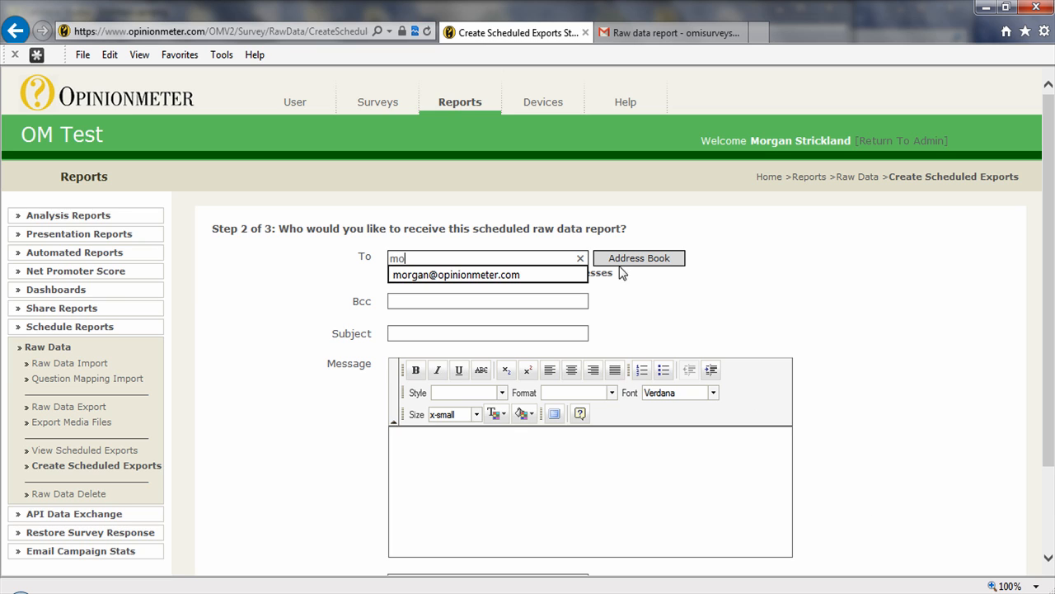
pyautogui.click(532, 276)
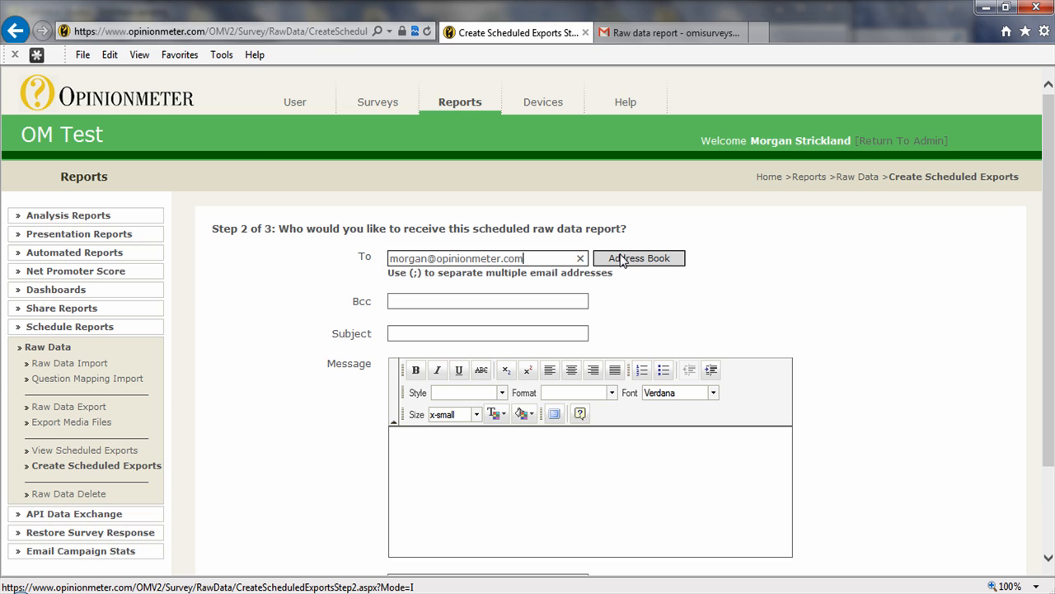
pyautogui.click(559, 303)
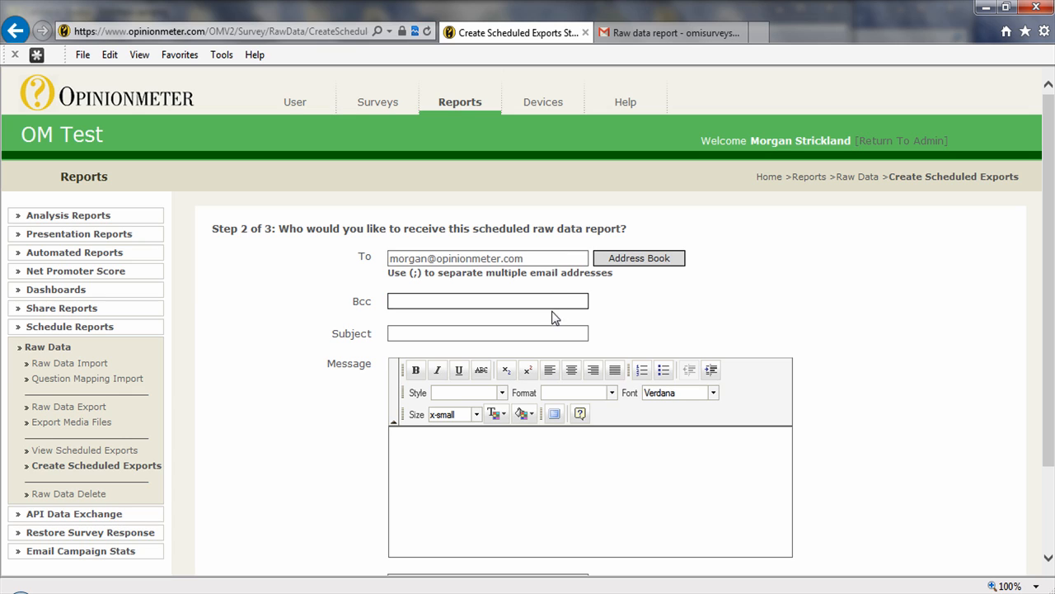
# Step: Set the scheduled report email's subject to "Raw data report"
pyautogui.click(537, 329)
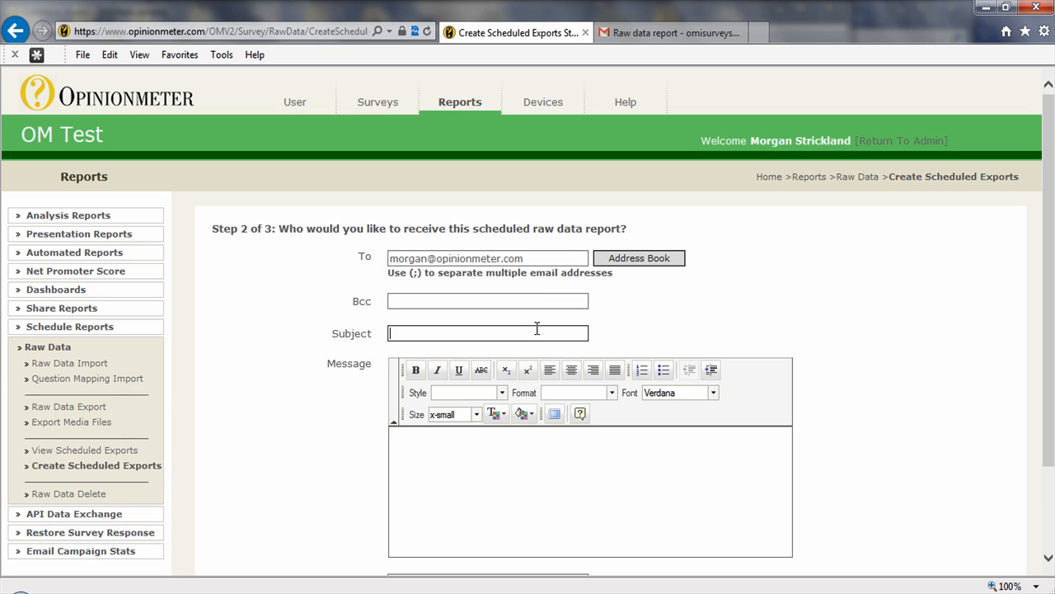
pyautogui.write('Ra')
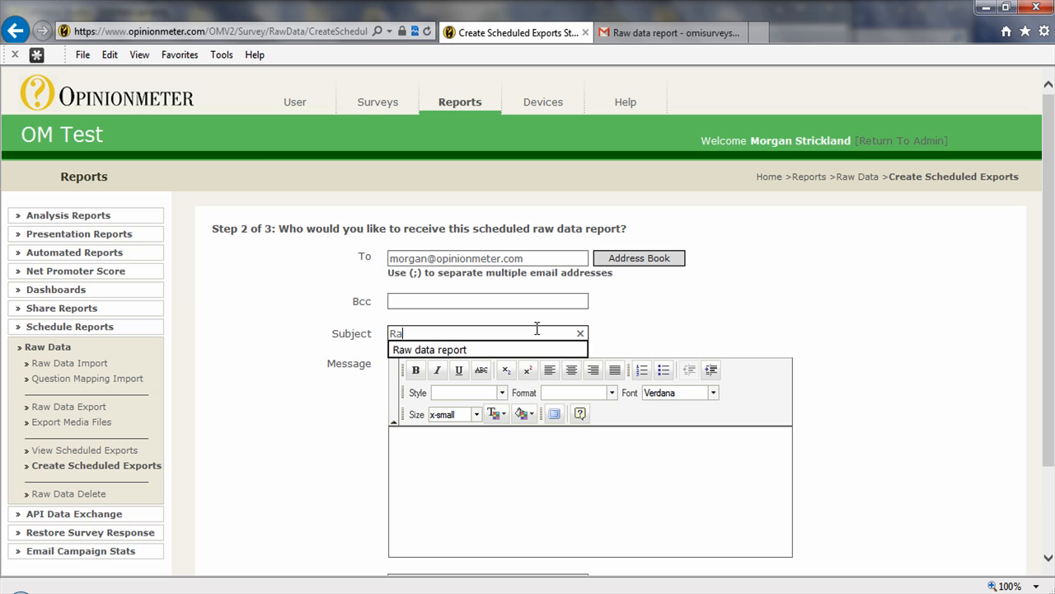
pyautogui.click(494, 347)
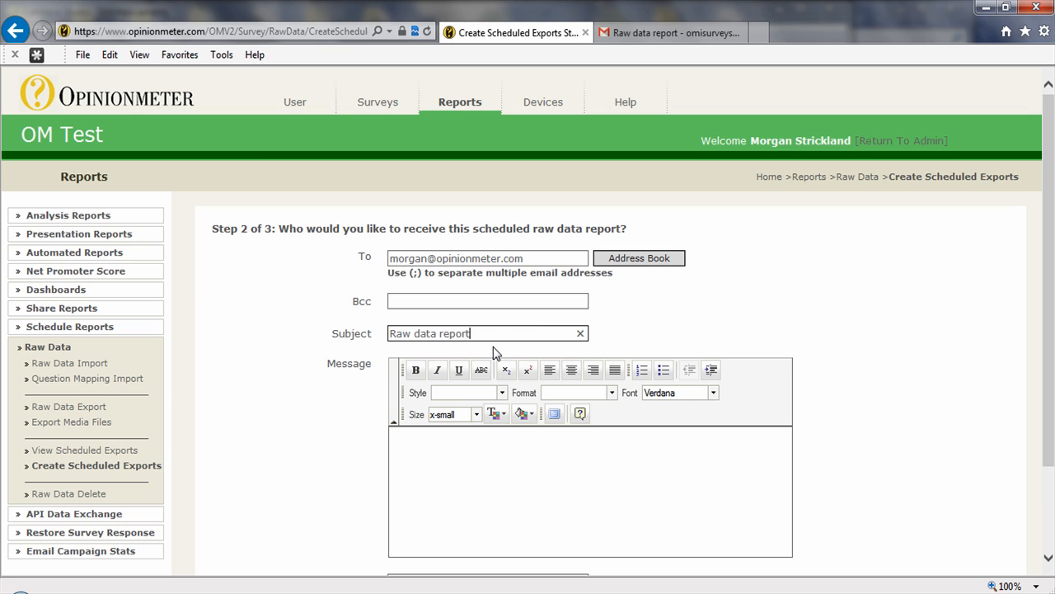
# Step: Write "Test for the body of my email" as the message of the scheduled report email
pyautogui.click(457, 467)
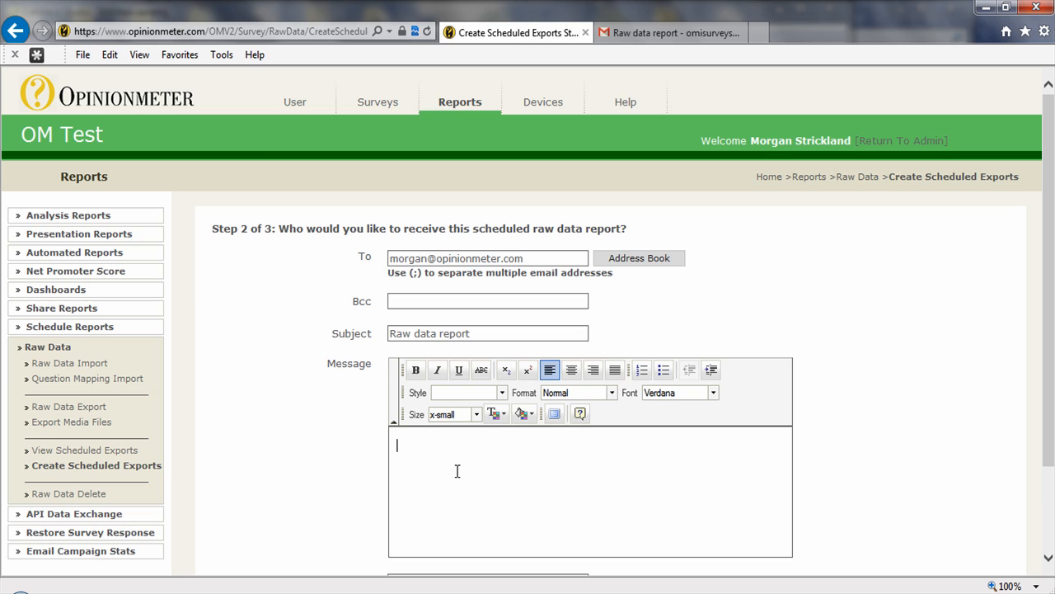
pyautogui.write('Test  for the of my email')
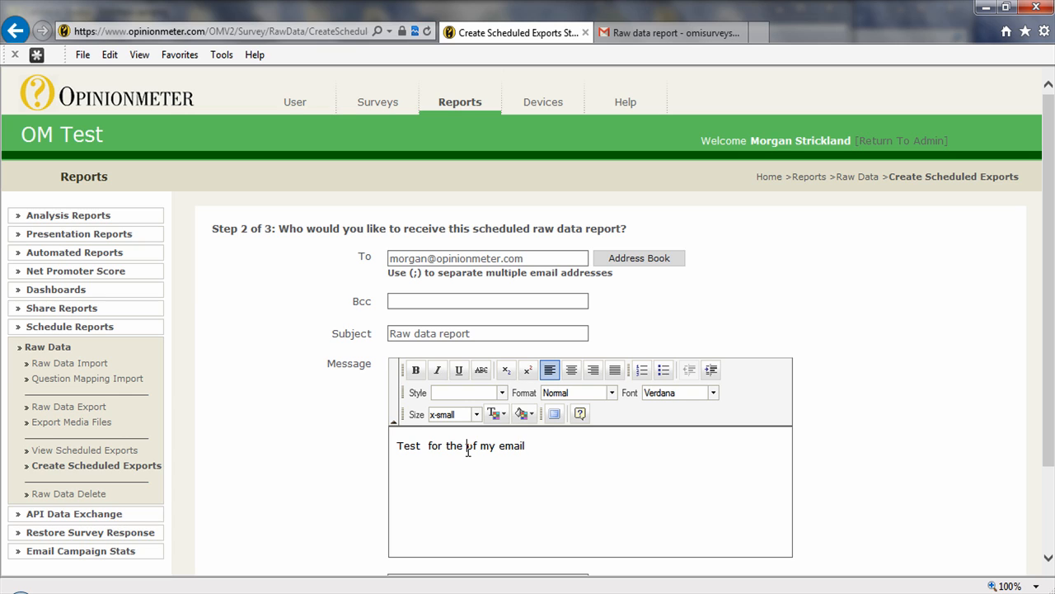
pyautogui.click(468, 450)
pyautogui.write('body')
pyautogui.click(593, 455)
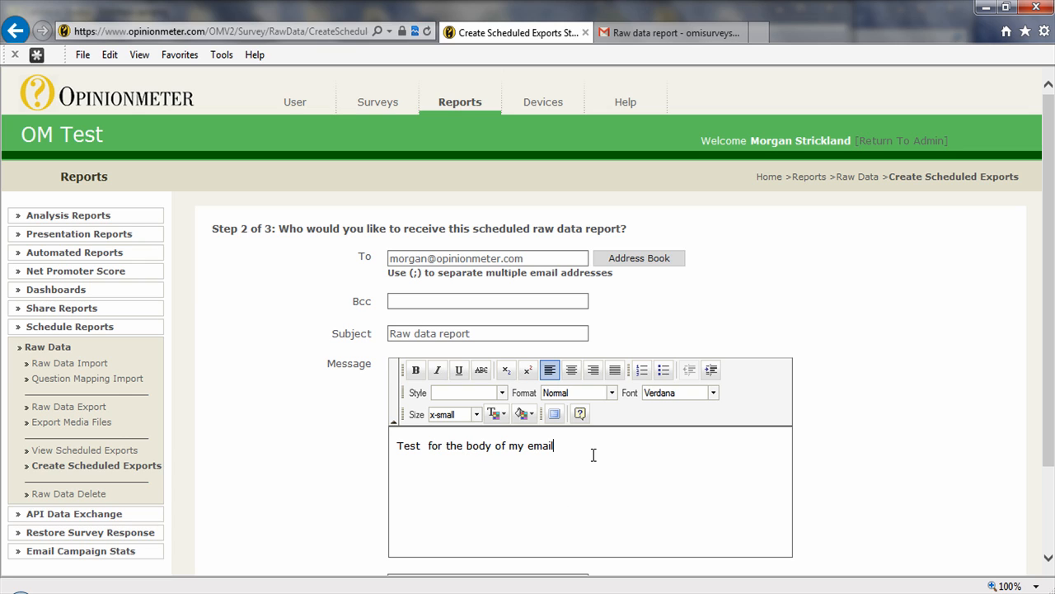
# Step: Keep the prefilled sender's email address and continue to the delivery schedule step
pyautogui.scroll(-3, 928, 523)
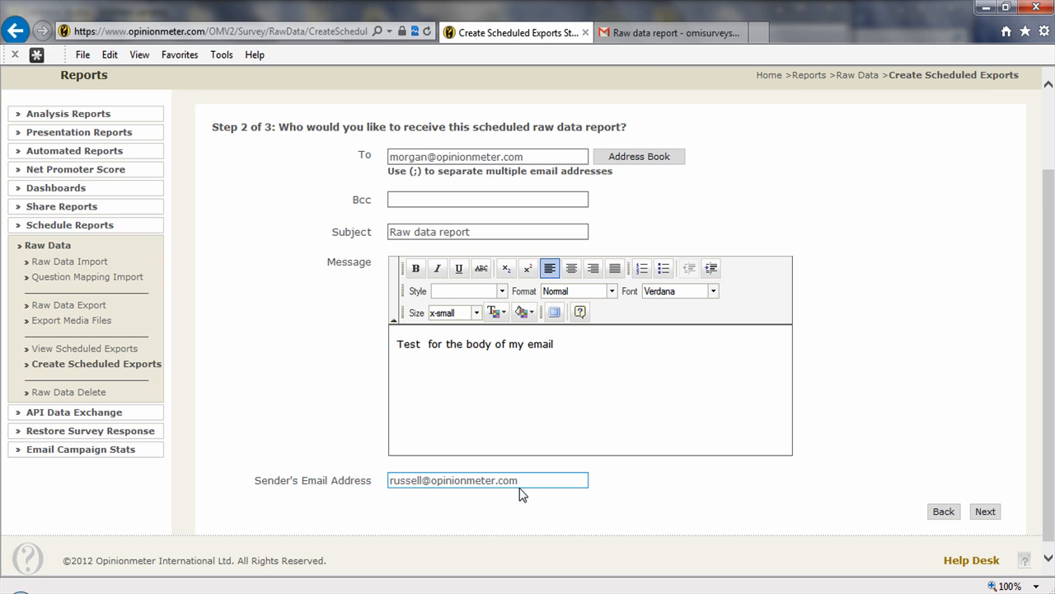
pyautogui.moveTo(532, 481); pyautogui.dragTo(389, 481)
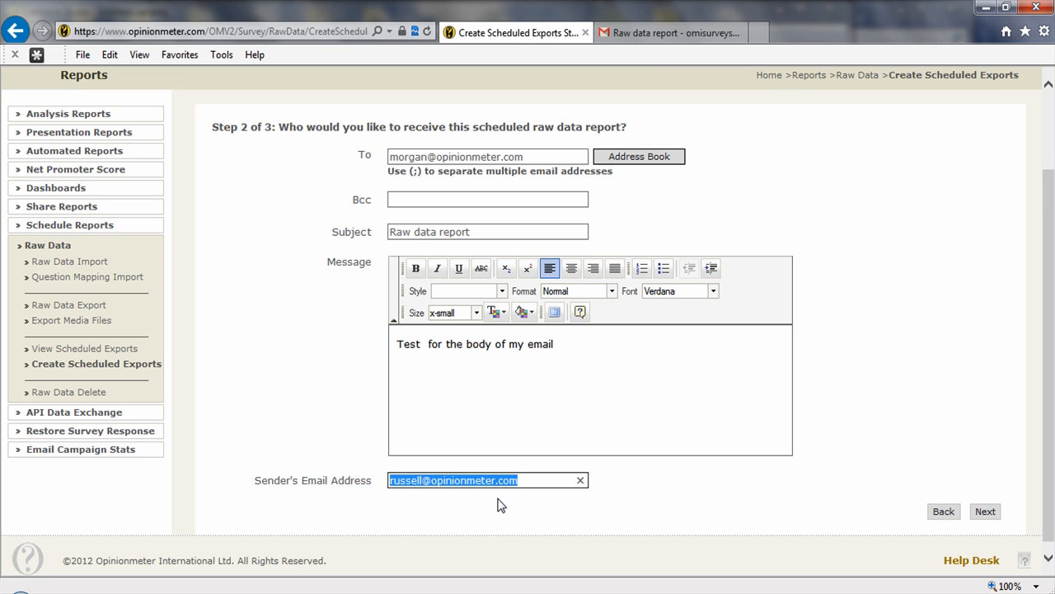
pyautogui.click(984, 511)
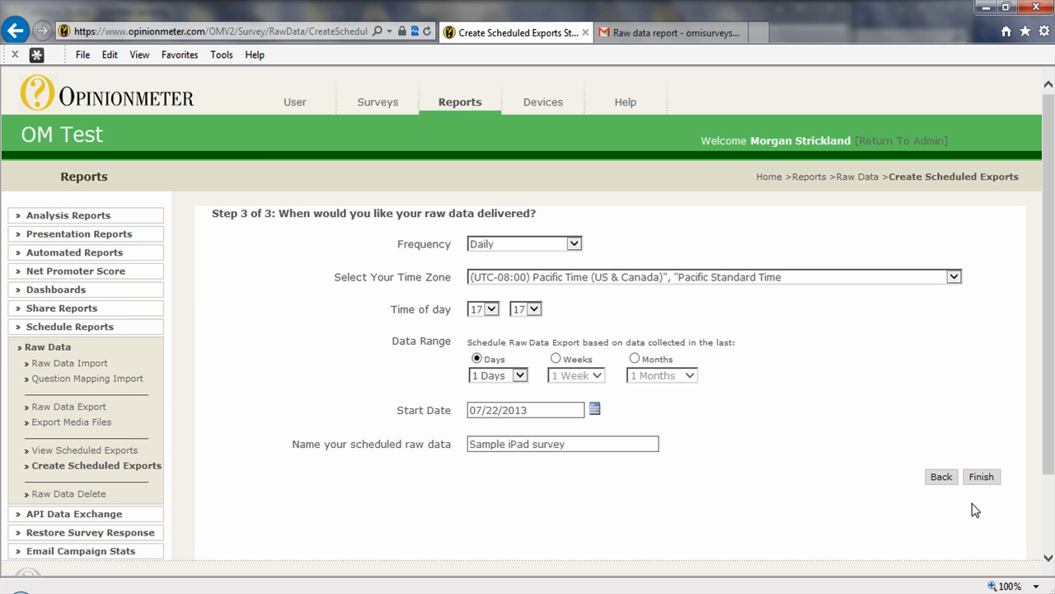
# Step: Schedule the delivery Daily in the (UTC-08:00) Pacific Time (US & Canada) zone, with the time of day's hour set to 19
pyautogui.click(567, 251)
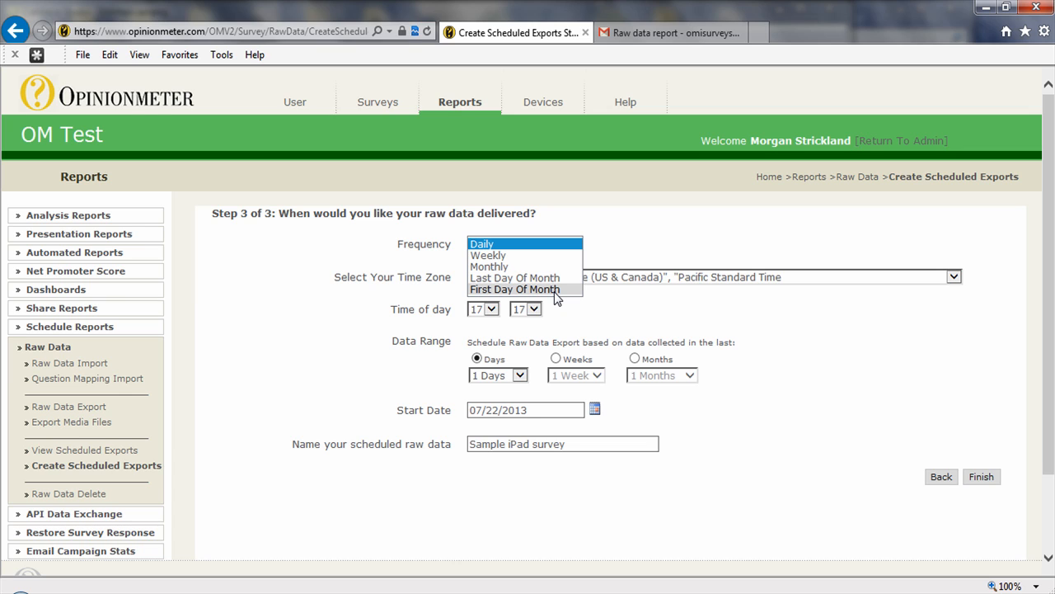
pyautogui.click(559, 246)
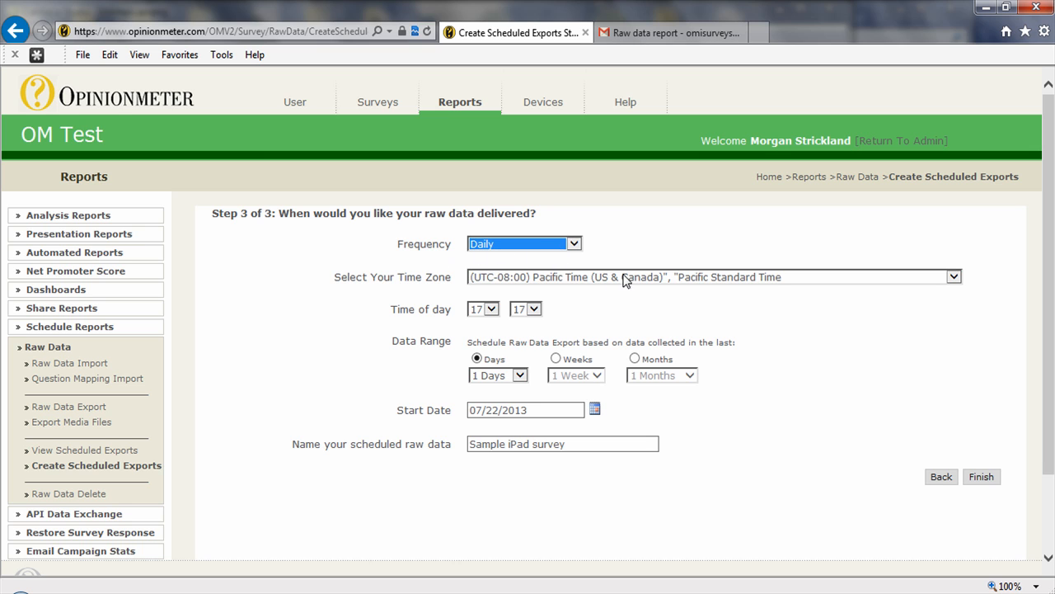
pyautogui.click(783, 277)
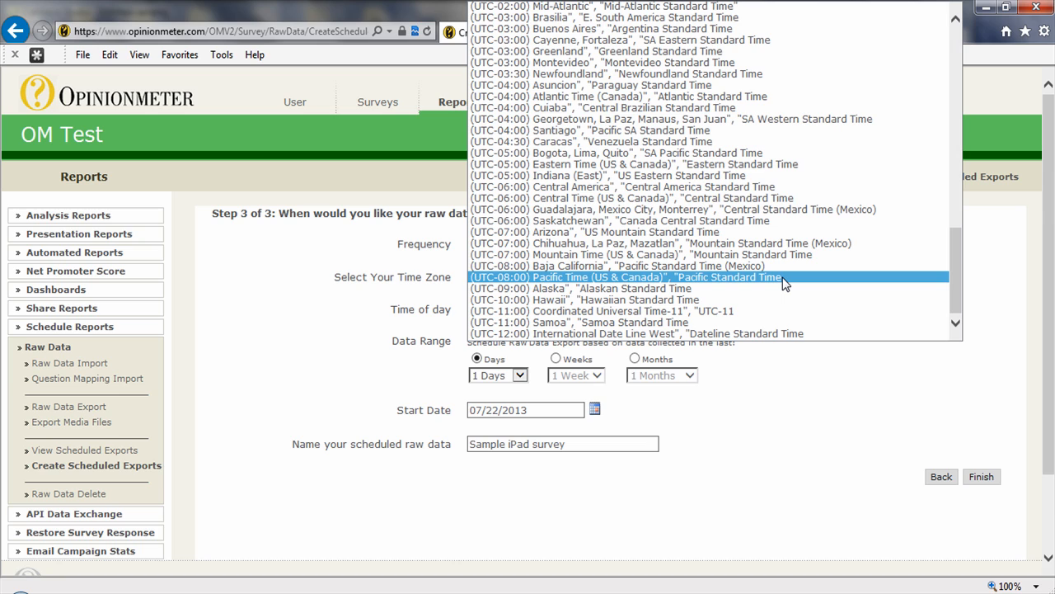
pyautogui.click(783, 278)
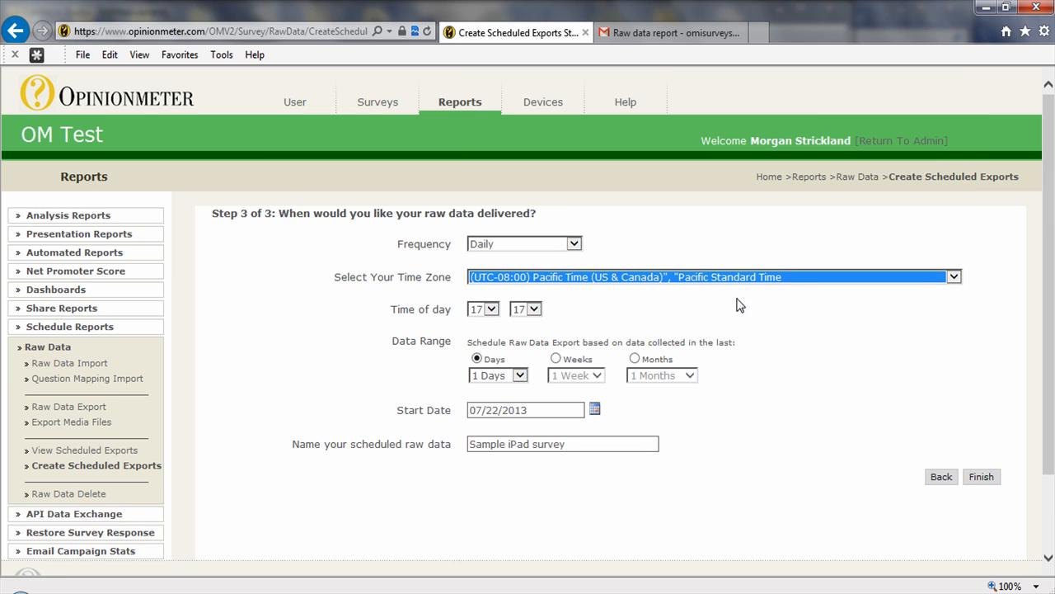
pyautogui.click(492, 310)
pyautogui.click(490, 332)
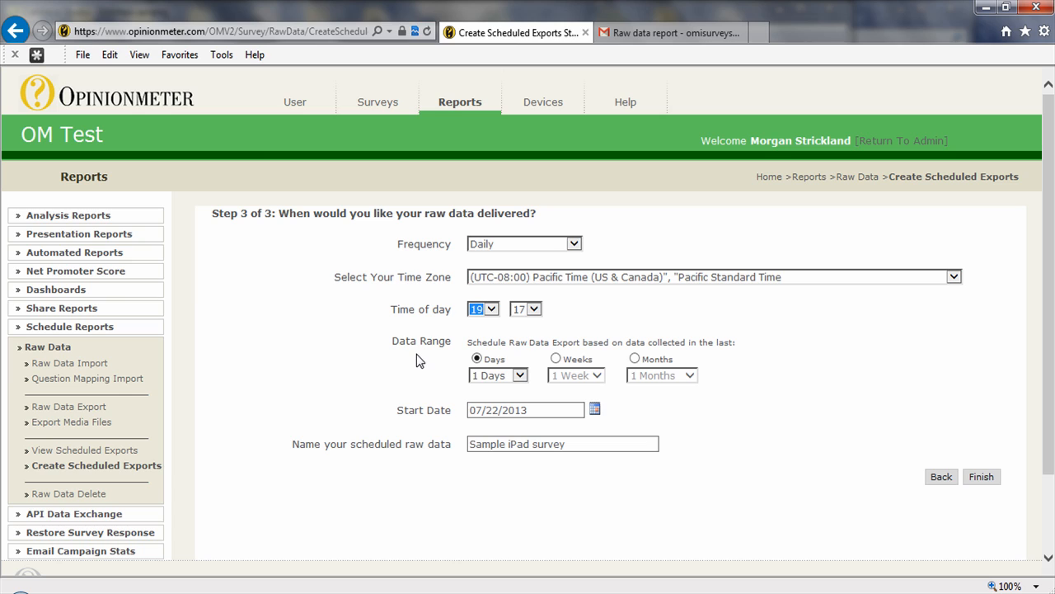
# Step: Set the data range to 10 Days, and replace it with the last 6 Months
pyautogui.click(520, 375)
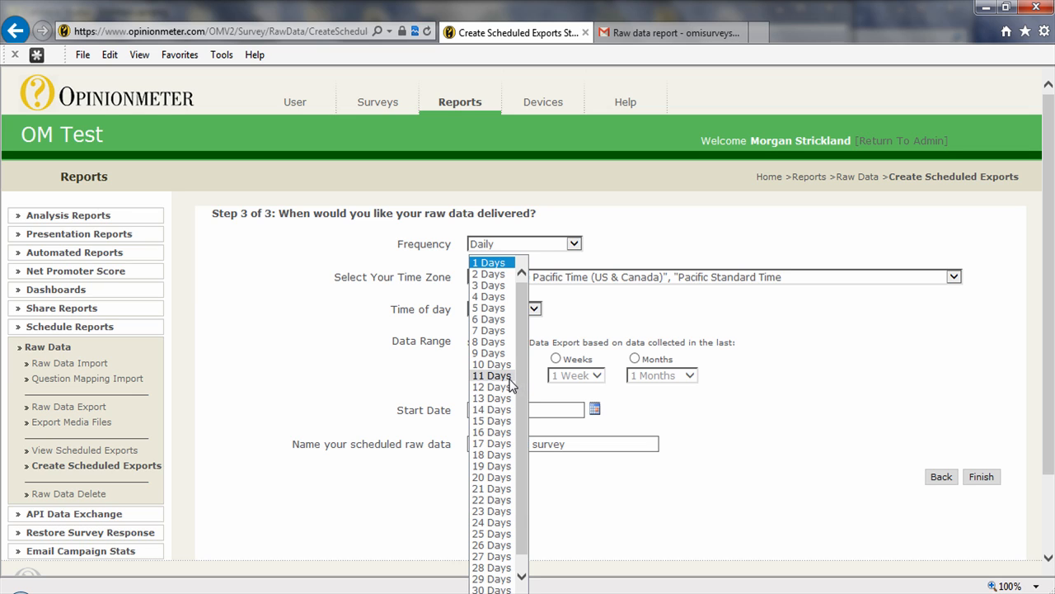
pyautogui.click(500, 365)
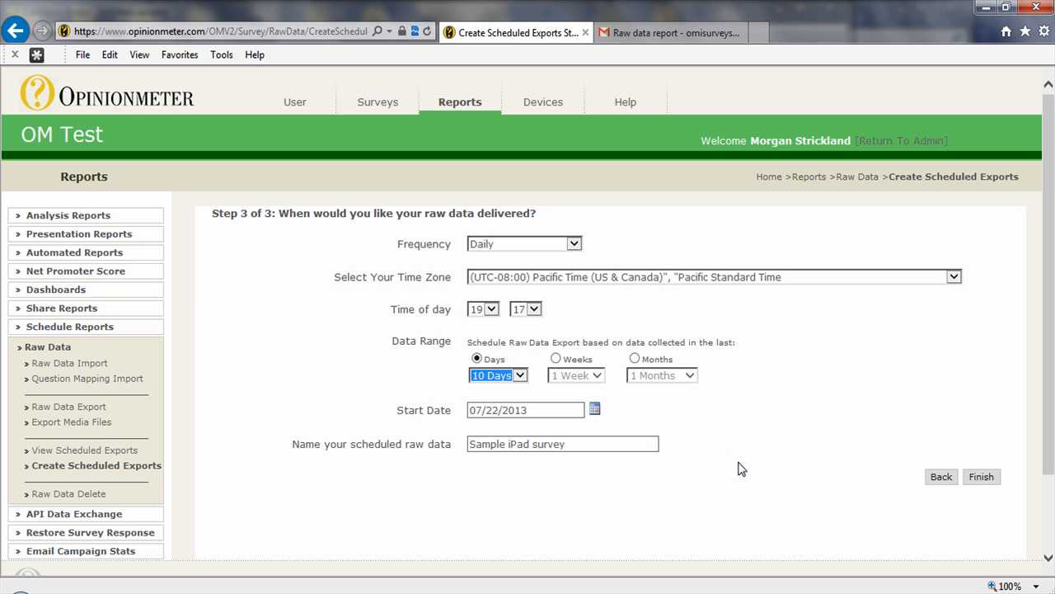
pyautogui.click(635, 358)
pyautogui.click(646, 377)
pyautogui.click(653, 431)
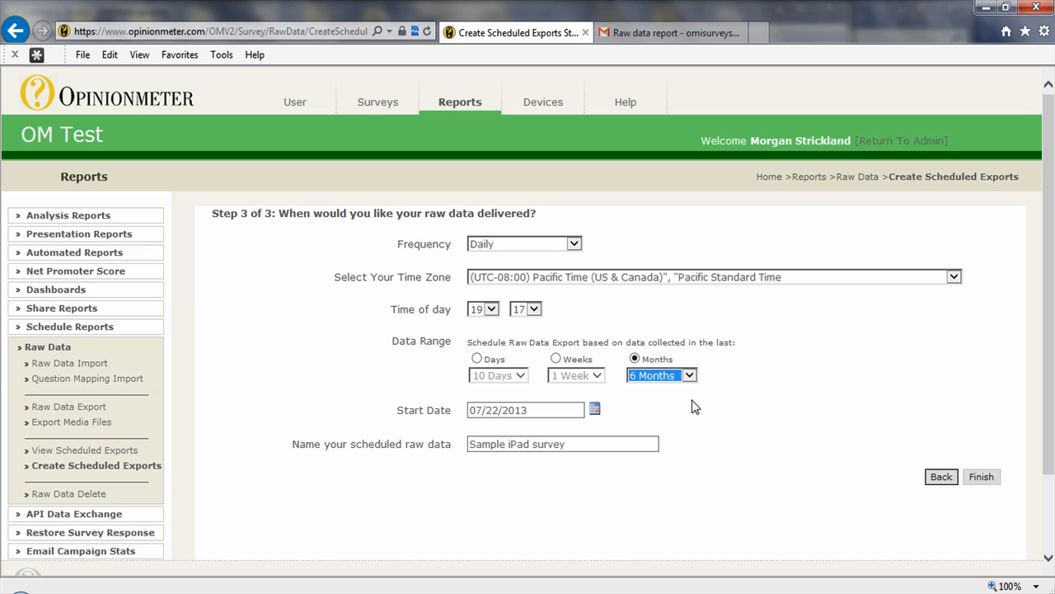
# Step: Keep the start date 07/22/2013 and the name "Sample iPad survey", and finish the scheduled export
pyautogui.click(537, 410)
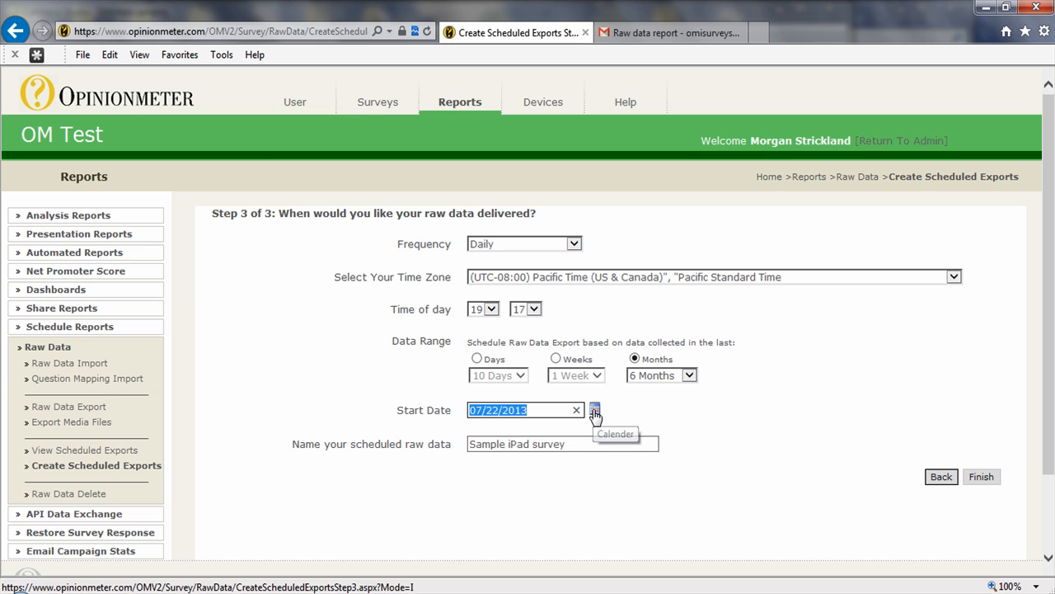
pyautogui.click(748, 451)
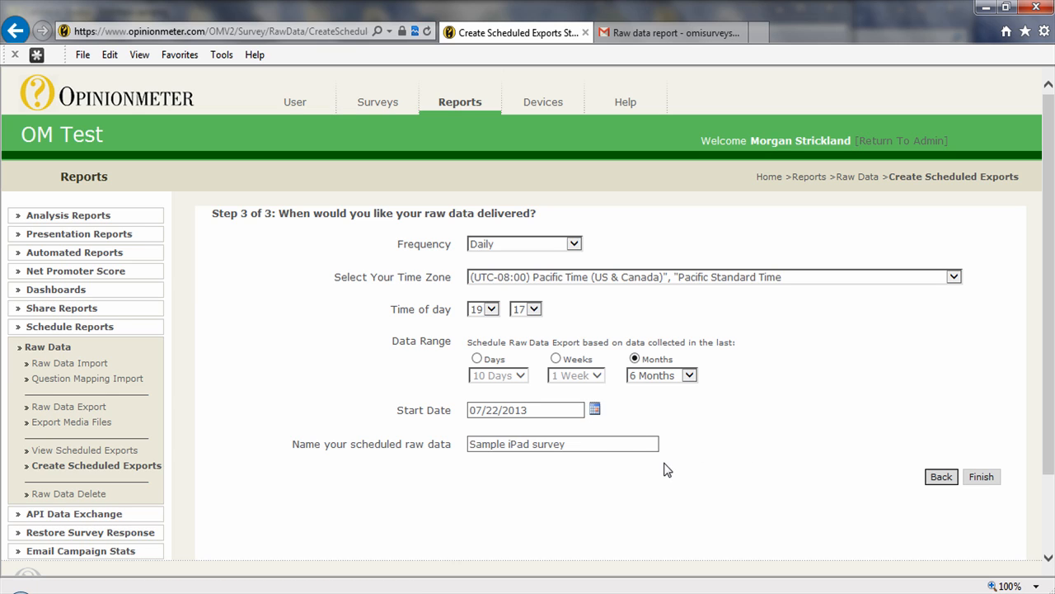
pyautogui.click(583, 445)
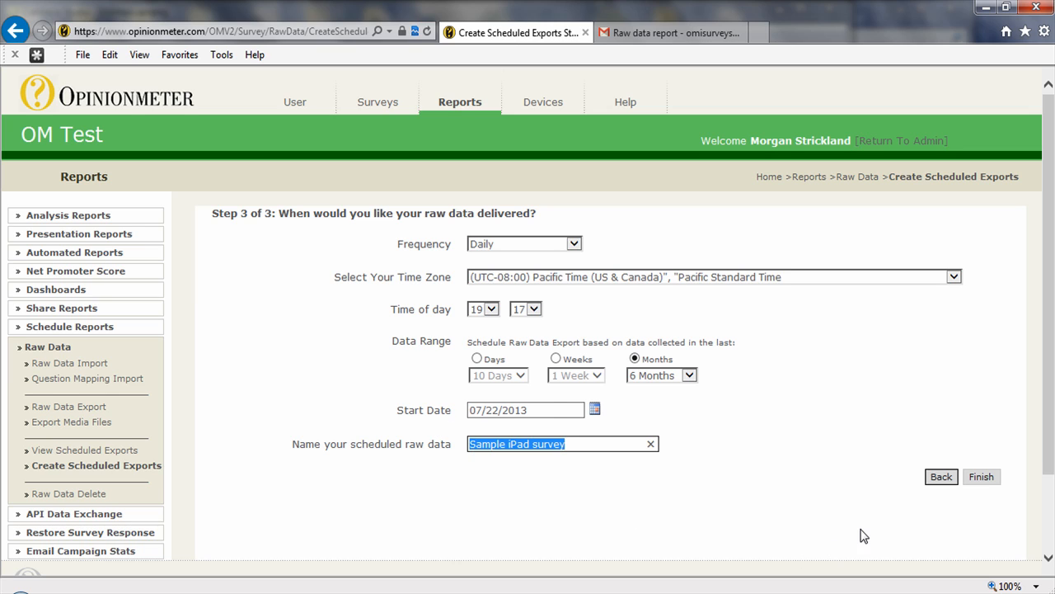
pyautogui.click(891, 534)
pyautogui.click(987, 481)
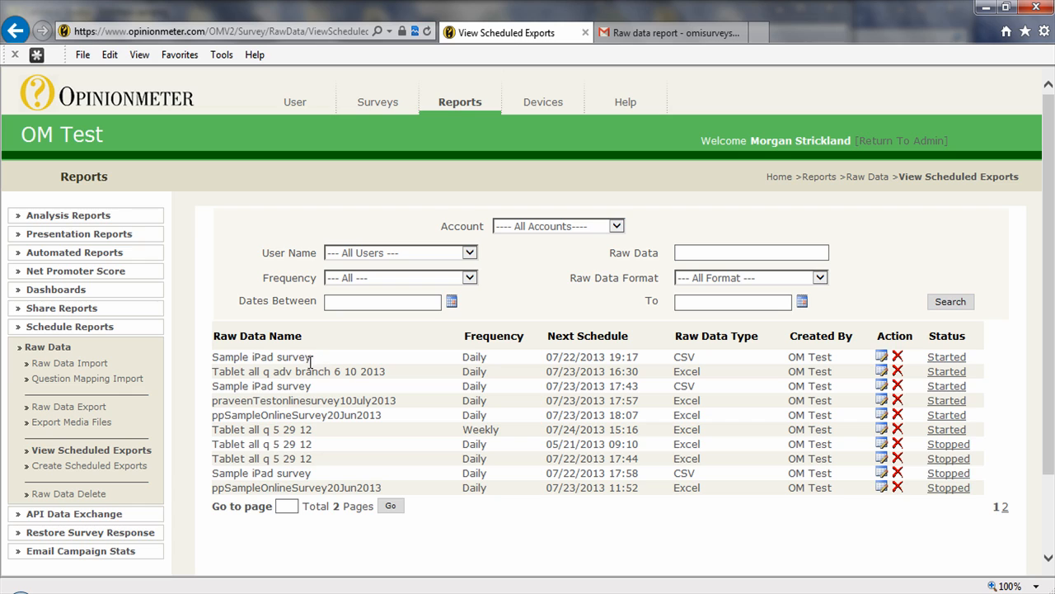
# Step: Check the new Sample iPad survey entry in the list, and open the Sample iPad survey1.CSV attachment from the Raw data report email in Gmail
pyautogui.moveTo(212, 357); pyautogui.dragTo(293, 357)
pyautogui.click(360, 361)
pyautogui.click(665, 37)
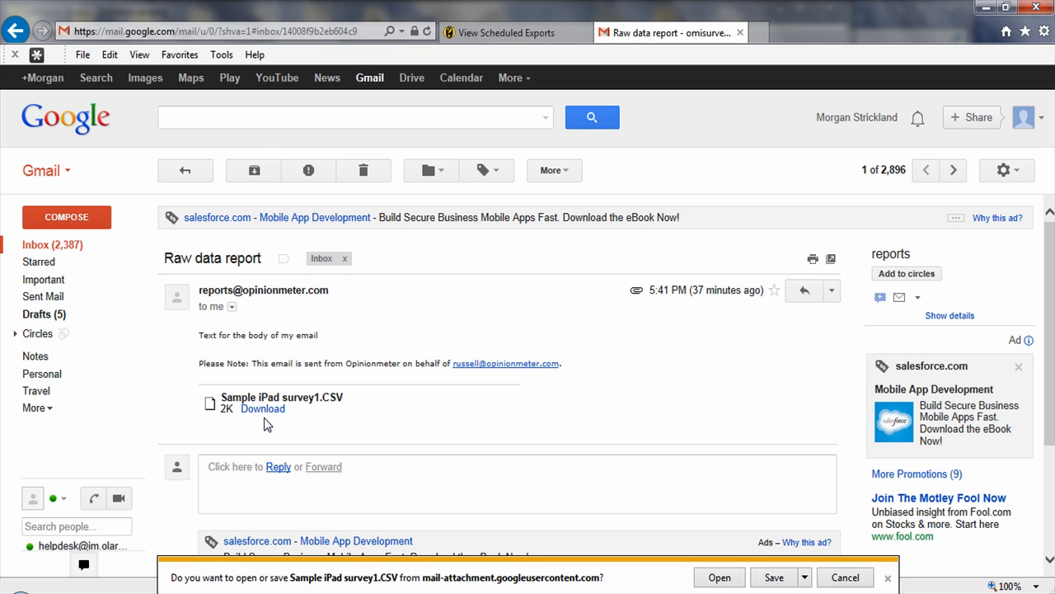
pyautogui.click(722, 581)
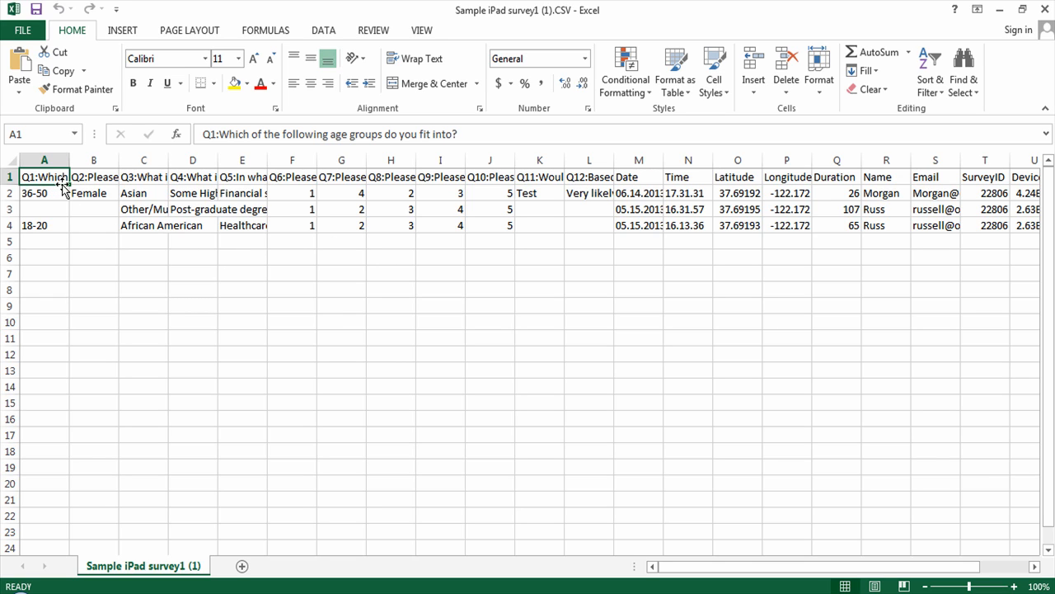
# Step: Examine the exported CSV's columns in Excel, from the survey questions through date, time, location, duration and respondent details to the completion status
pyautogui.click(91, 180)
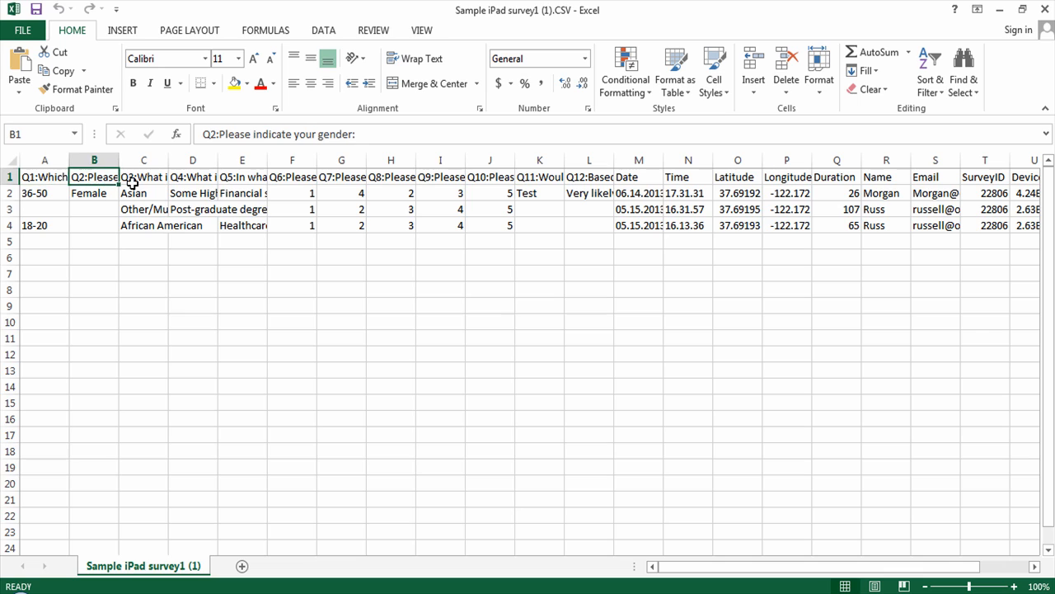
pyautogui.click(134, 181)
pyautogui.click(190, 178)
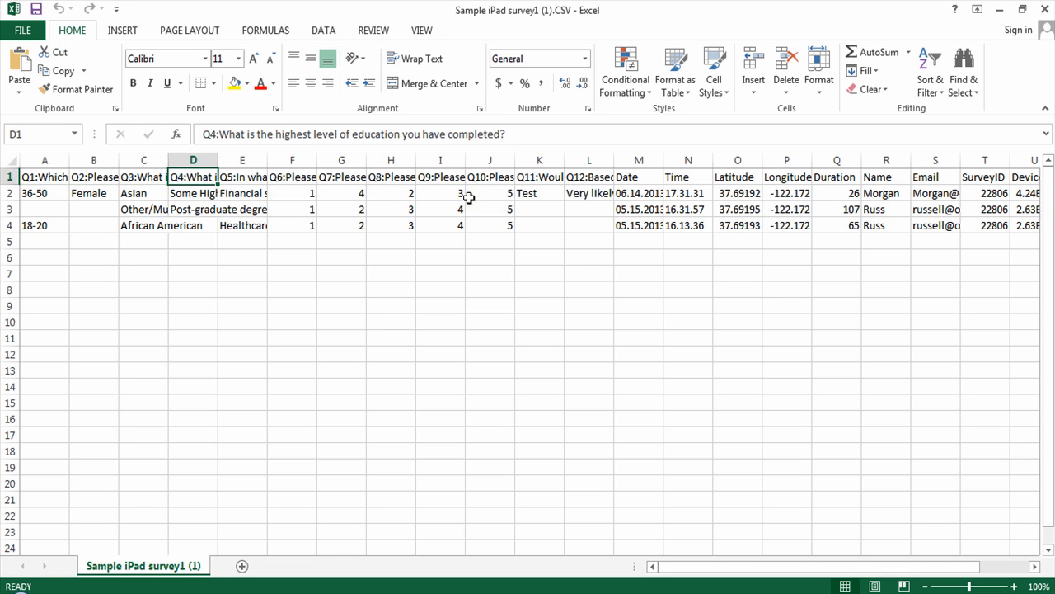
pyautogui.click(652, 178)
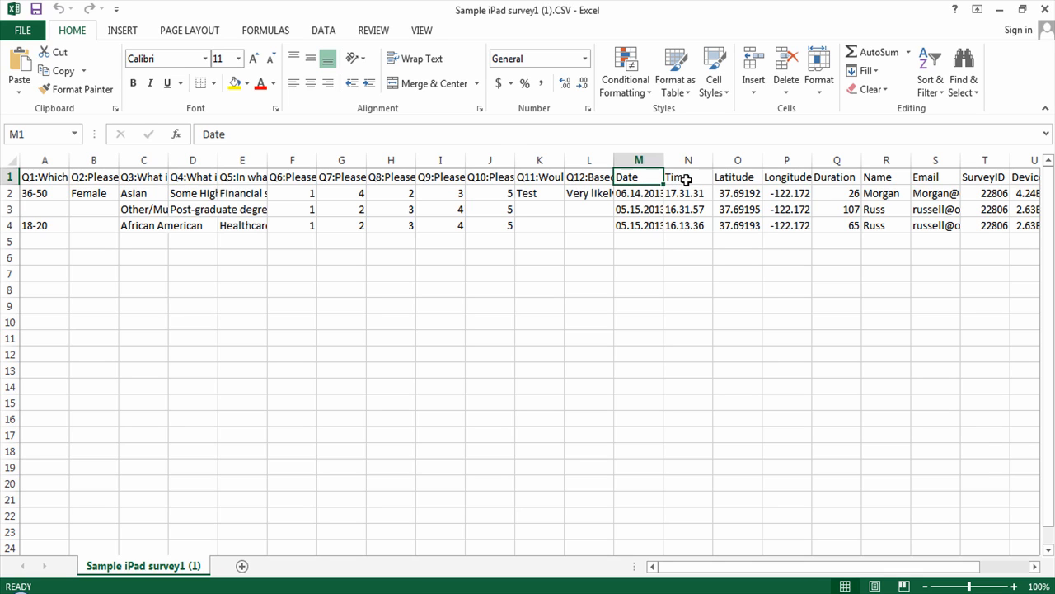
pyautogui.click(684, 177)
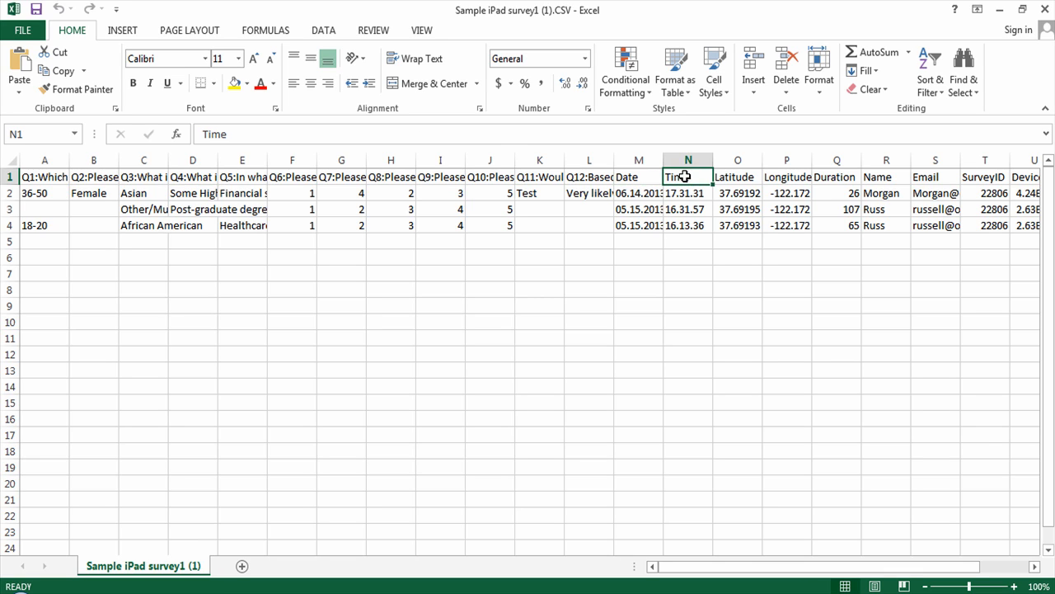
pyautogui.click(747, 177)
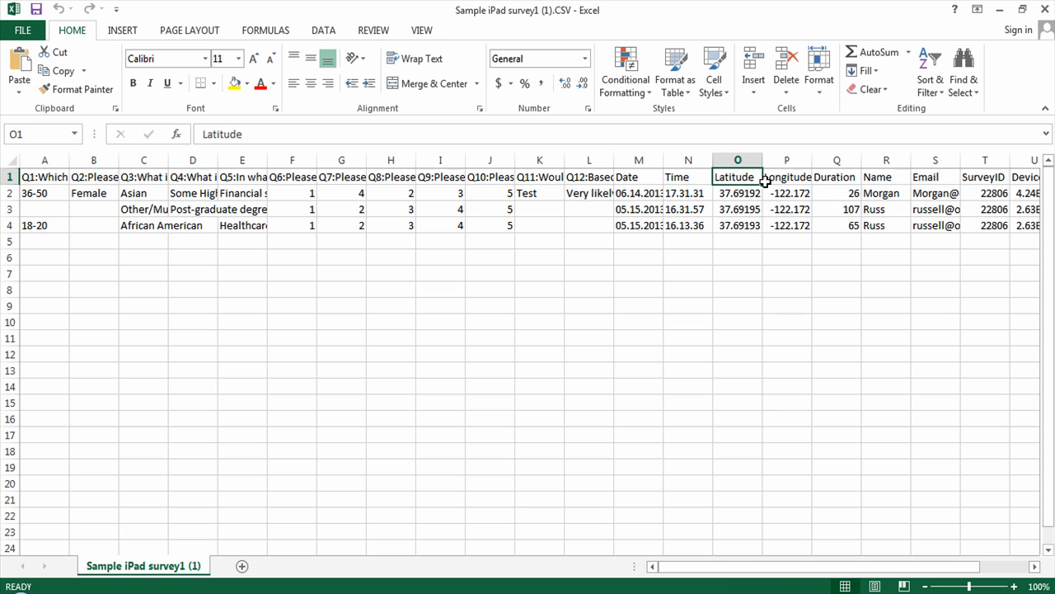
pyautogui.click(773, 177)
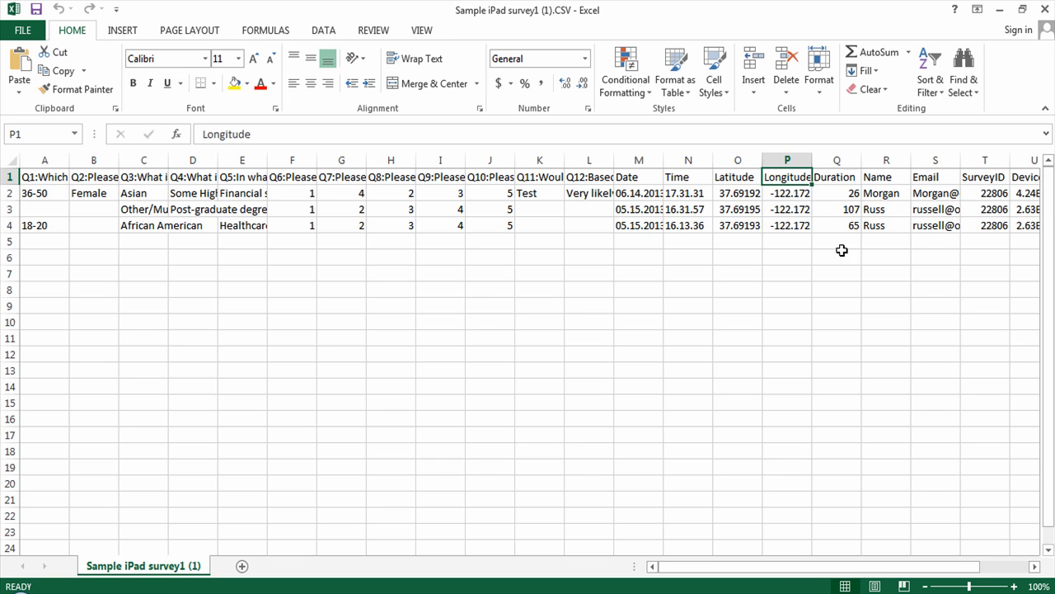
pyautogui.click(856, 181)
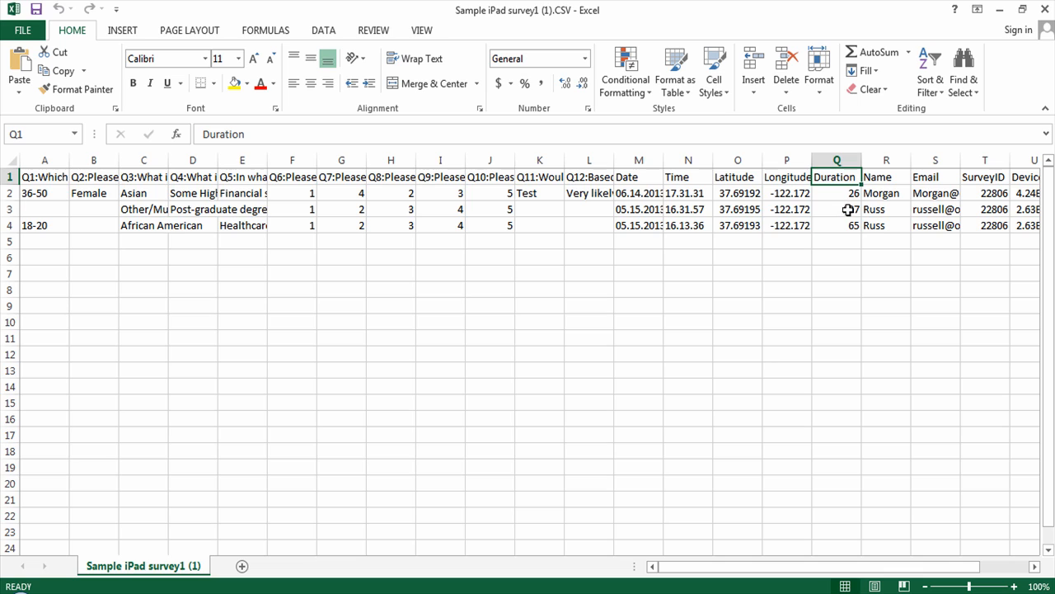
pyautogui.click(892, 177)
pyautogui.click(918, 178)
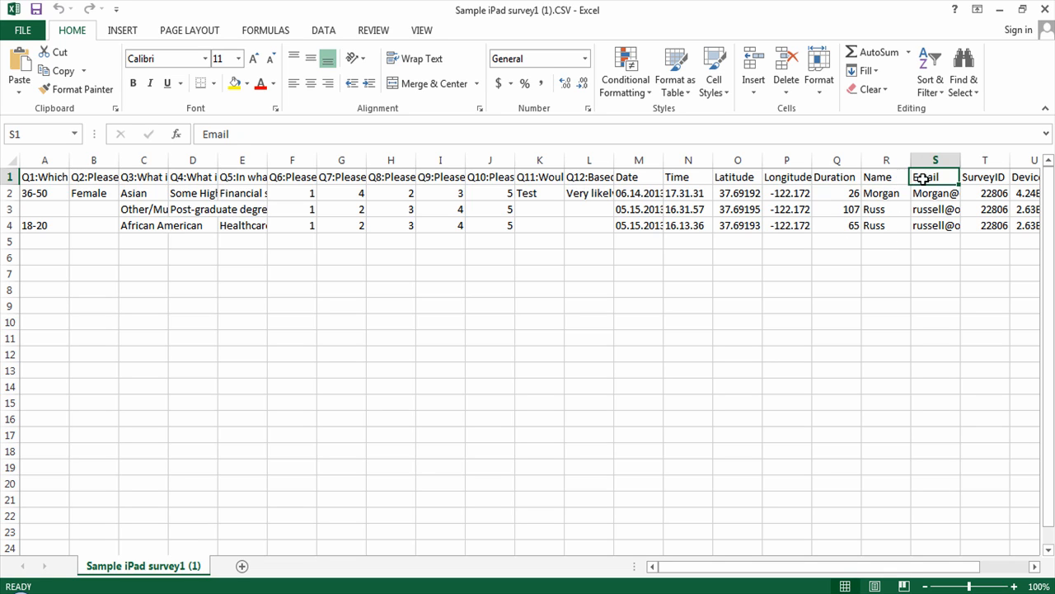
pyautogui.moveTo(967, 569); pyautogui.dragTo(1018, 586)
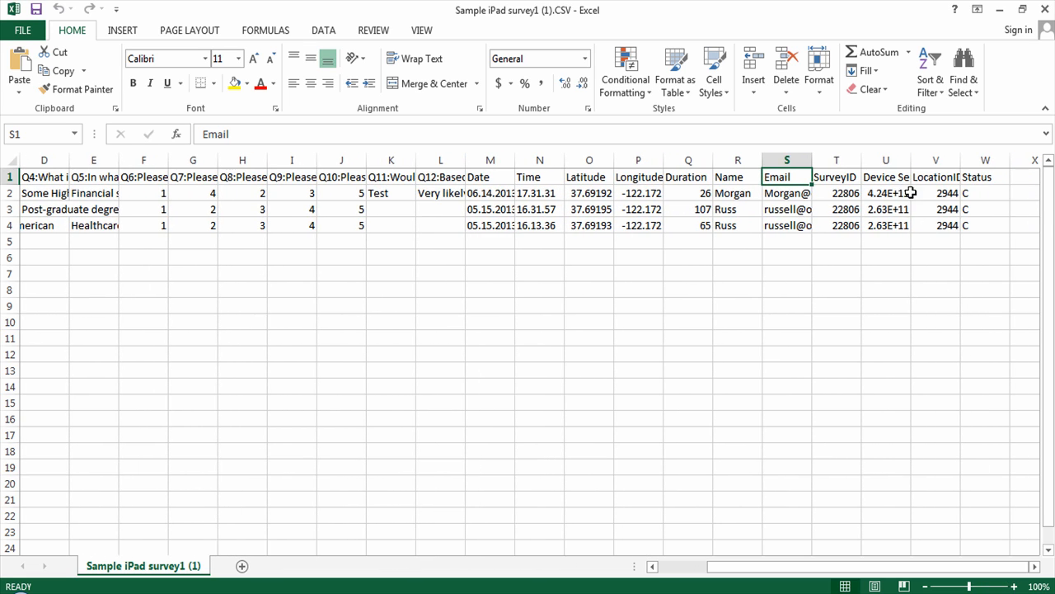
pyautogui.click(985, 189)
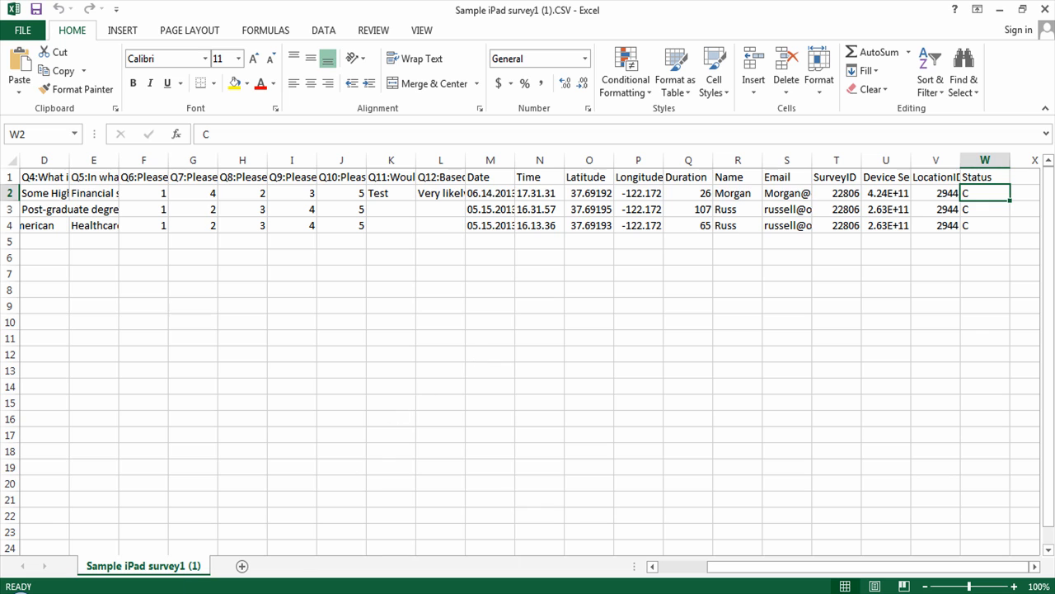
# Step: Switch back to the View Scheduled Exports page in the browser
pyautogui.moveTo(209, 576)
pyautogui.click(153, 540)
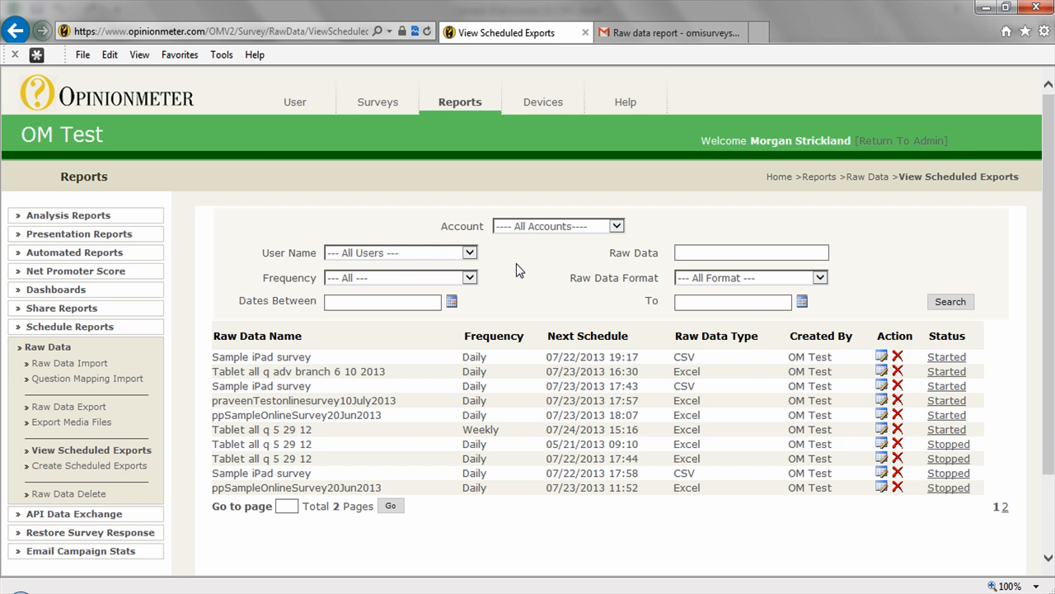